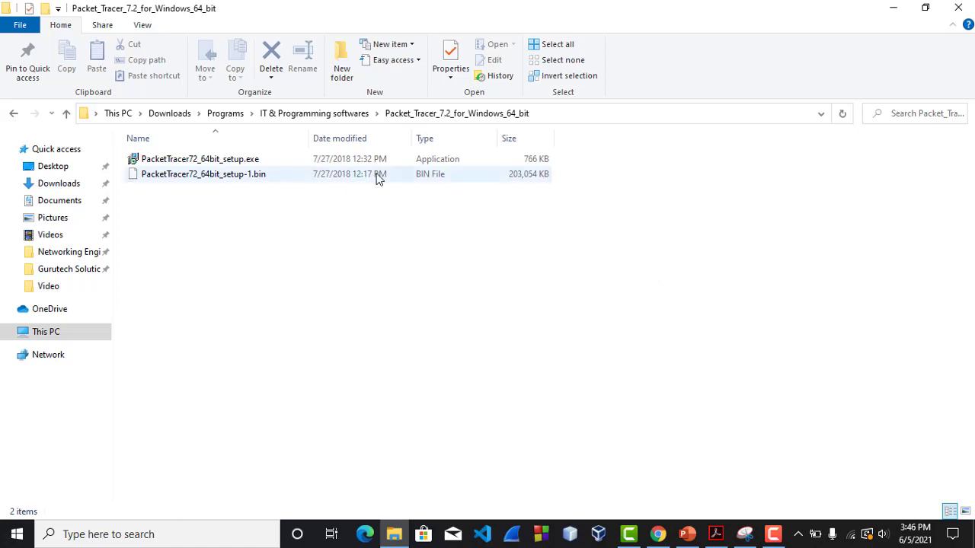
Run Packet Tracer setup, accept the license, and keep the default location, Start Menu folder and desktop shortcut
{"action": "double_click", "coordinate": [275, 161]}
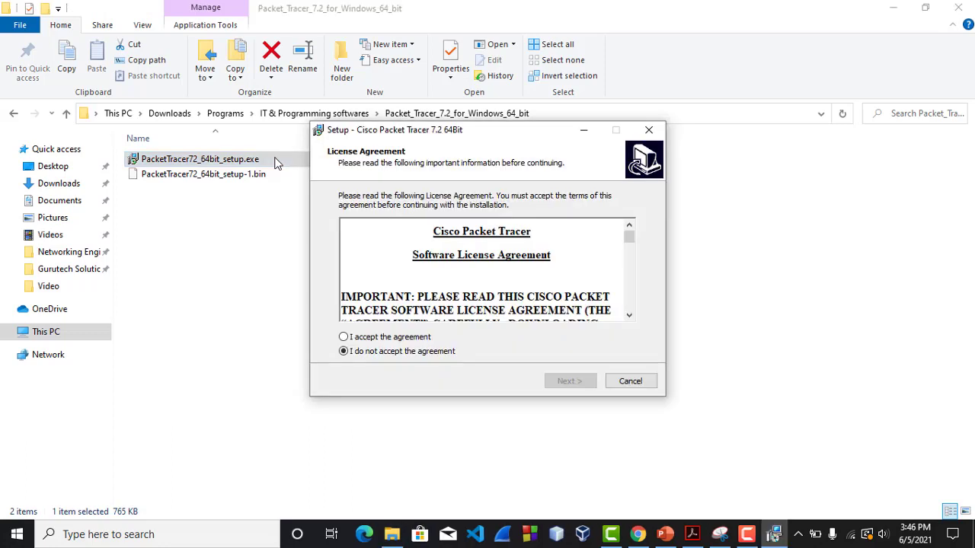
{"action": "left_click", "coordinate": [418, 341]}
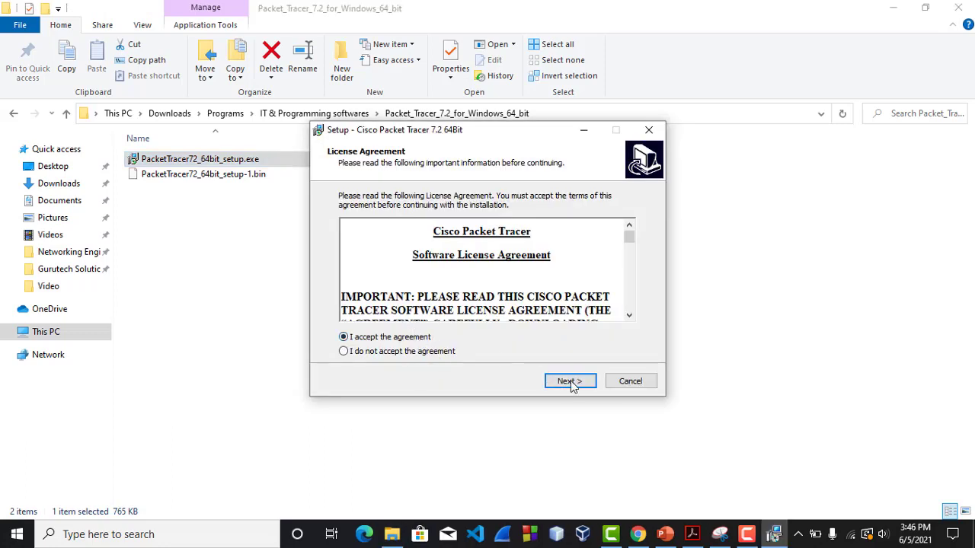
{"action": "left_click", "coordinate": [572, 383]}
{"action": "left_click", "coordinate": [570, 381]}
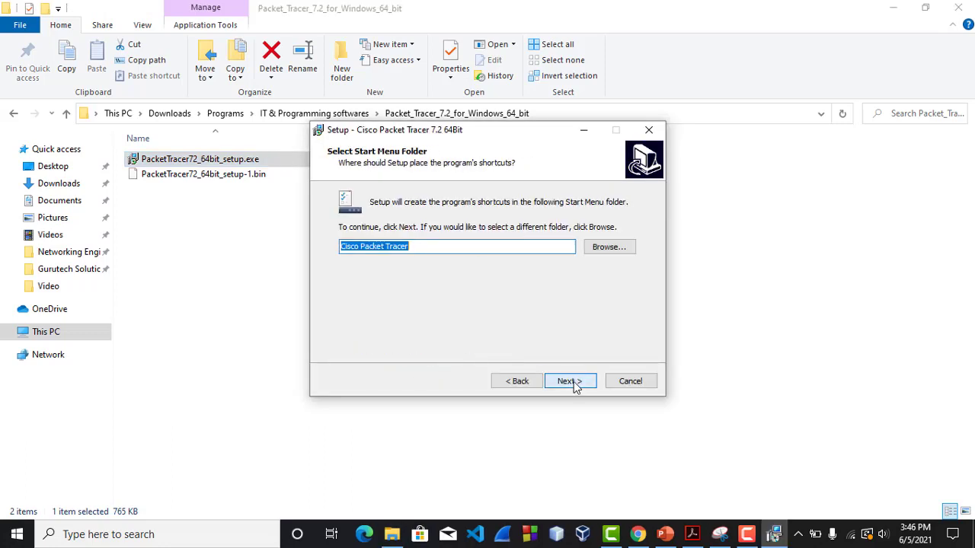
{"action": "left_click", "coordinate": [570, 382]}
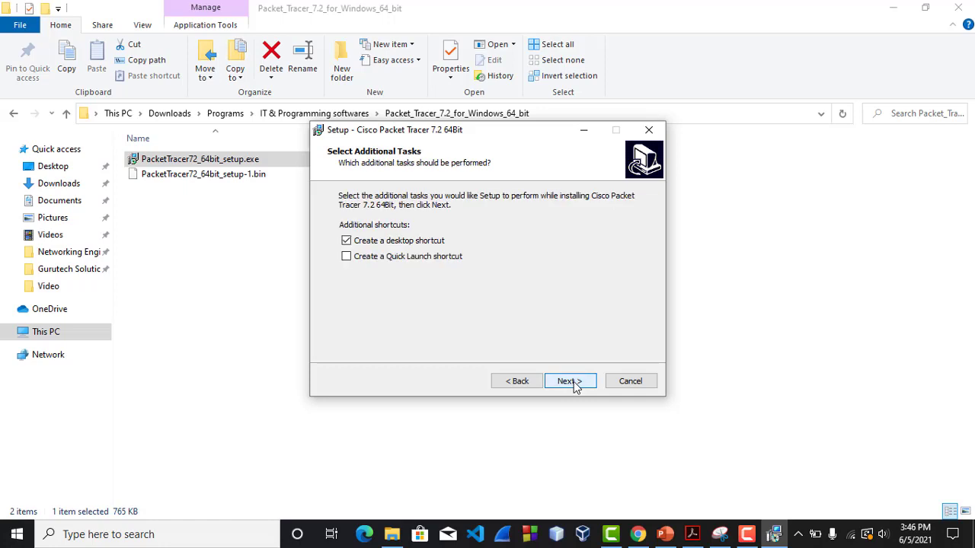
{"action": "left_click", "coordinate": [575, 386]}
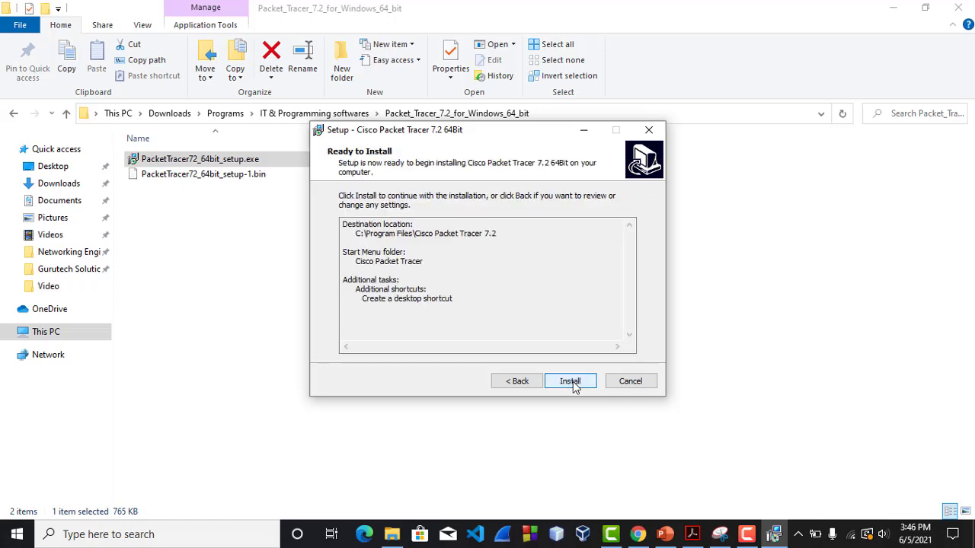
Install Cisco Packet Tracer 7.2 64Bit and finish setup with the program launching
{"action": "left_click", "coordinate": [572, 383]}
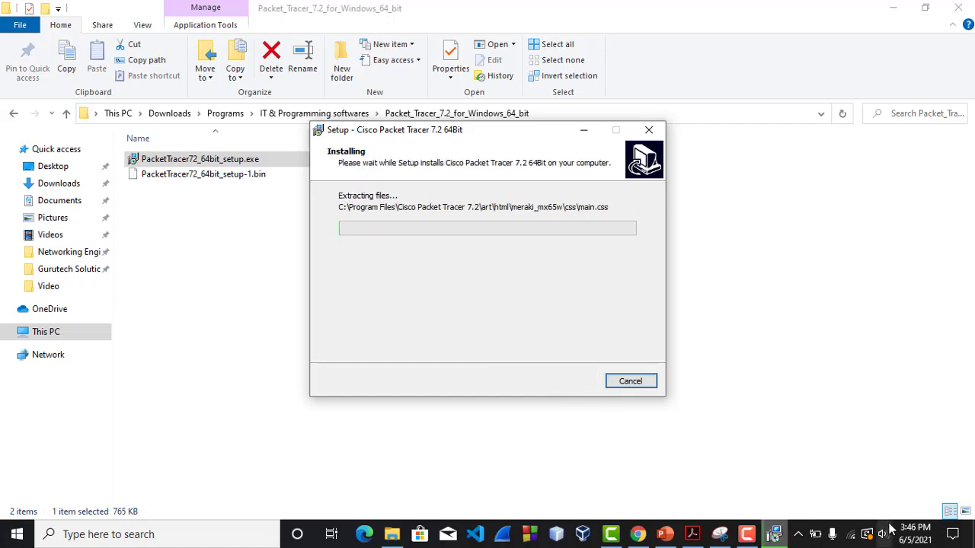
{"action": "left_click", "coordinate": [773, 533]}
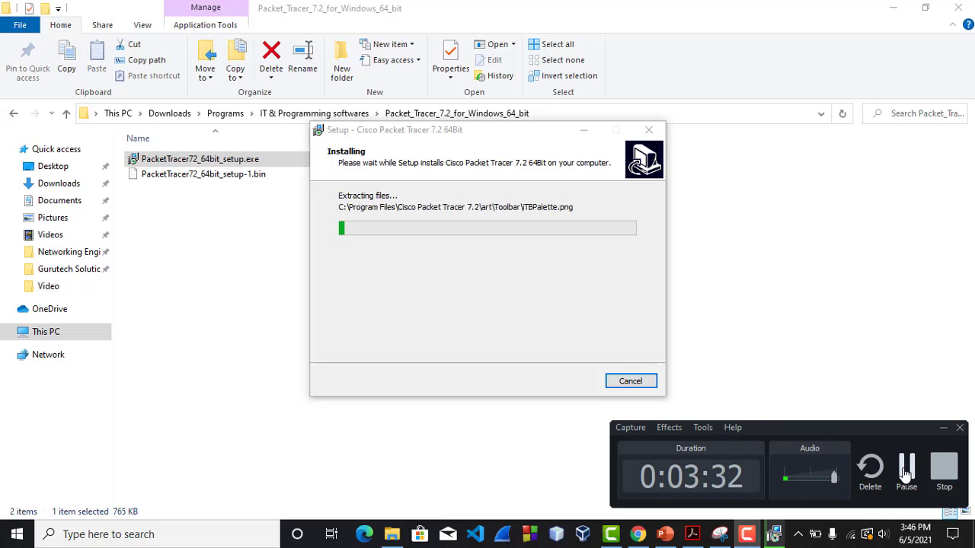
{"action": "left_click", "coordinate": [906, 466]}
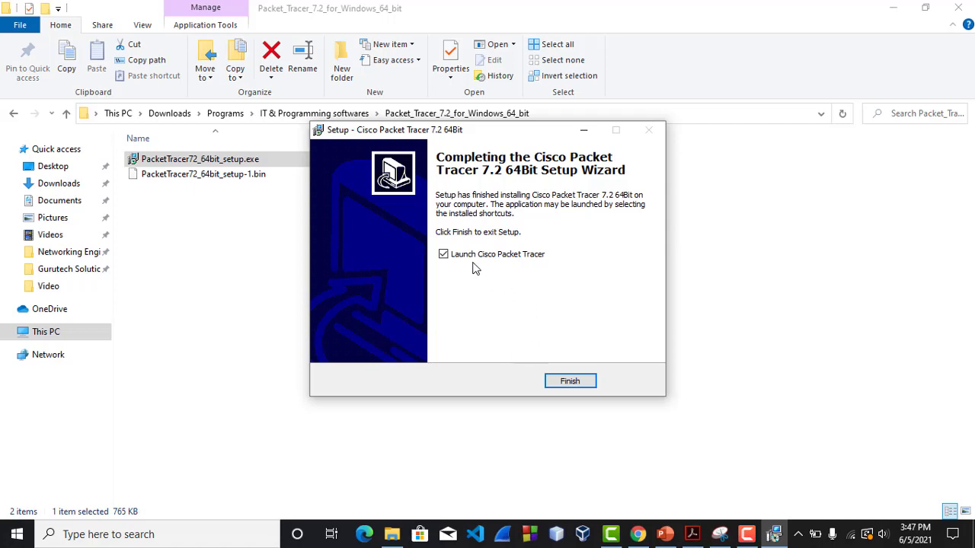
{"action": "left_click", "coordinate": [571, 381]}
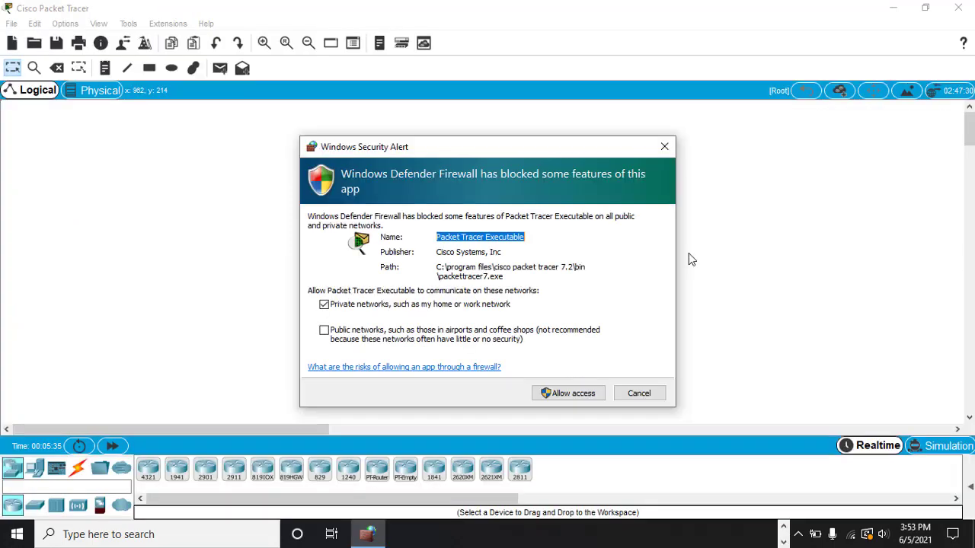
Allow Packet Tracer through Windows Defender Firewall on private networks
{"action": "left_click", "coordinate": [577, 397]}
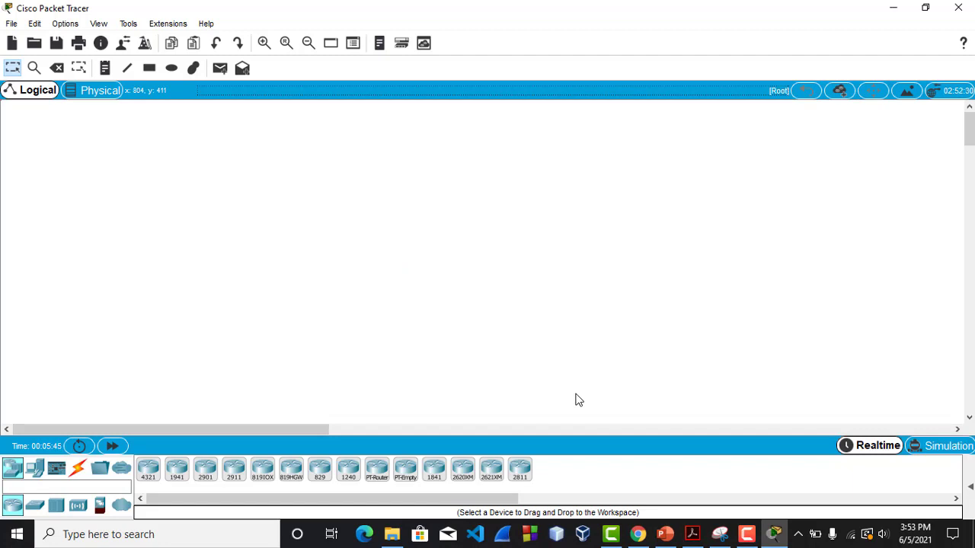
{"action": "left_click", "coordinate": [37, 26]}
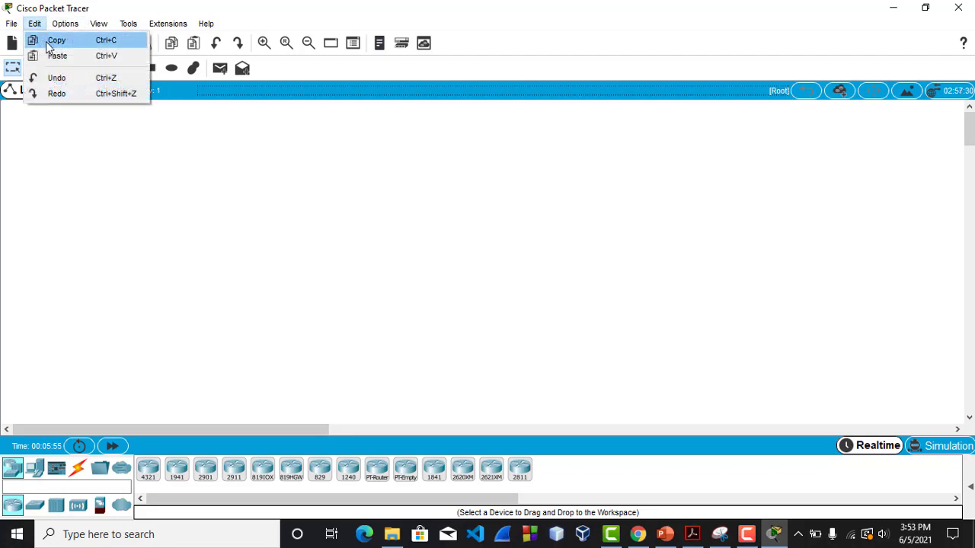
{"action": "mouse_move", "coordinate": [67, 27]}
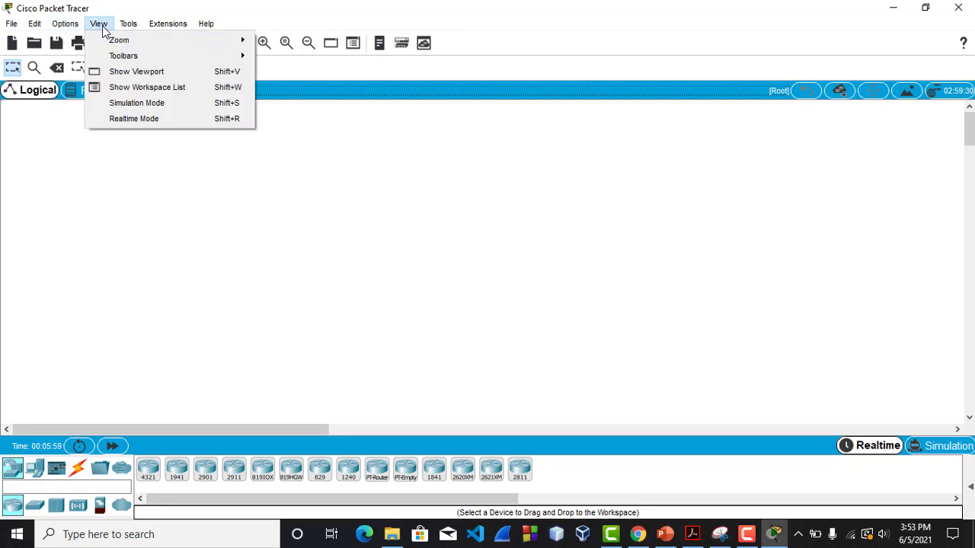
{"action": "mouse_move", "coordinate": [99, 27]}
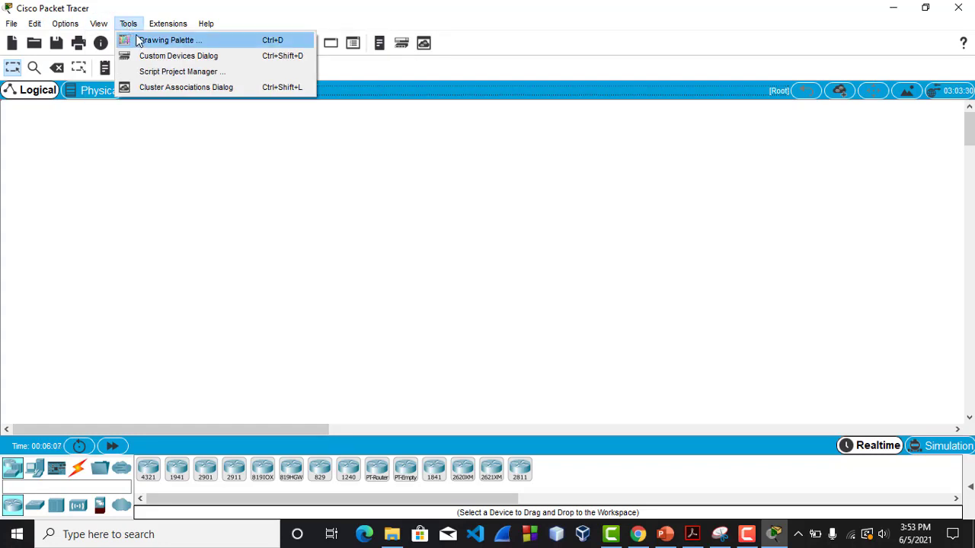
{"action": "mouse_move", "coordinate": [162, 29]}
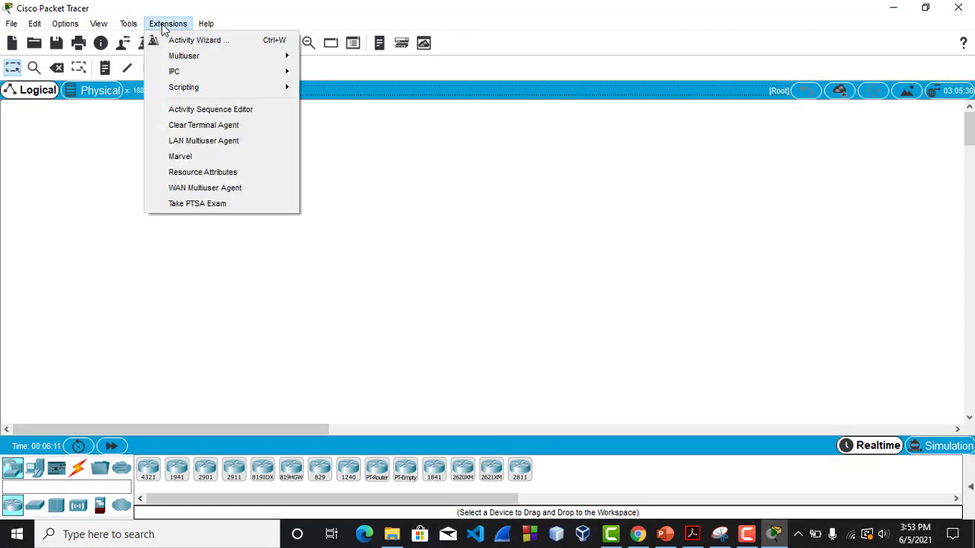
{"action": "mouse_move", "coordinate": [204, 25]}
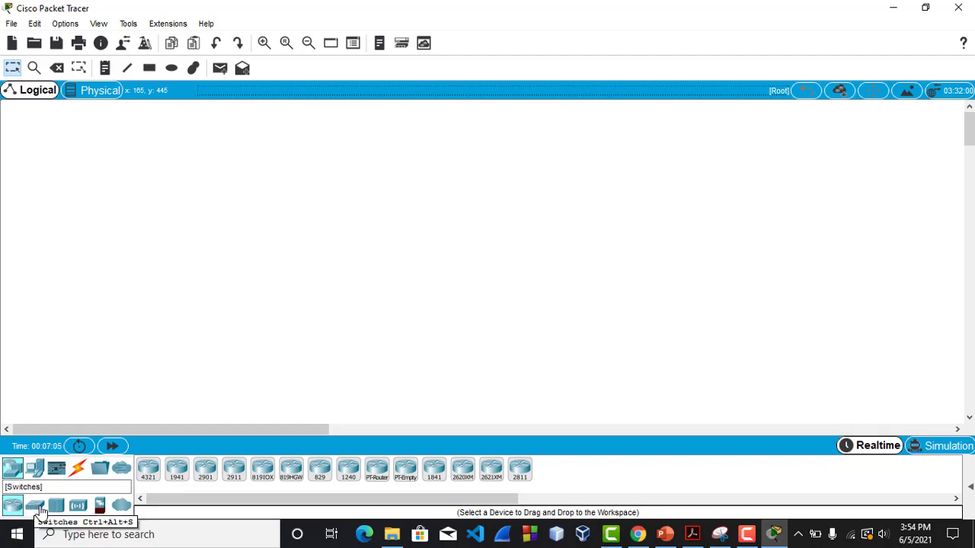
Browse the Switches, Hubs, Wireless Devices, Security, WAN Emulation and End Devices categories
{"action": "left_click", "coordinate": [39, 508]}
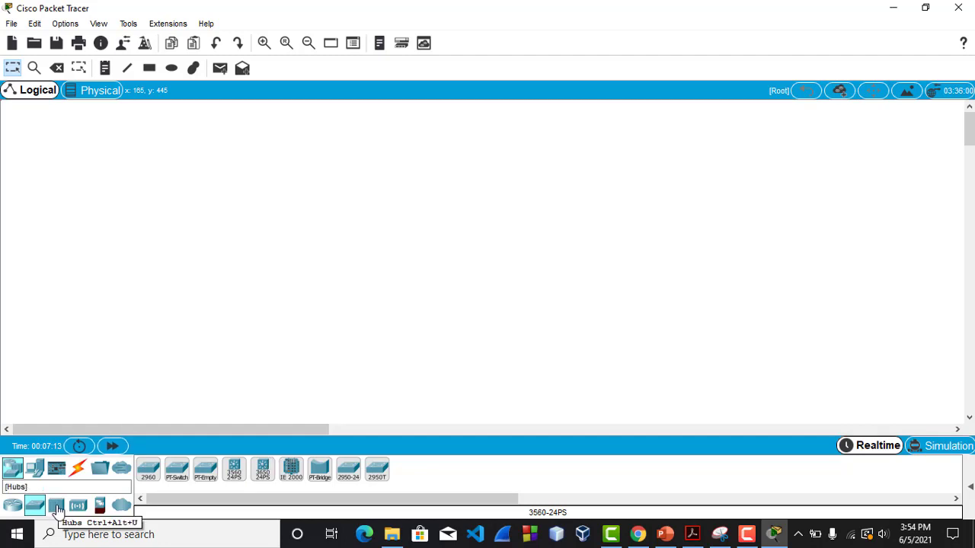
{"action": "left_click", "coordinate": [57, 509]}
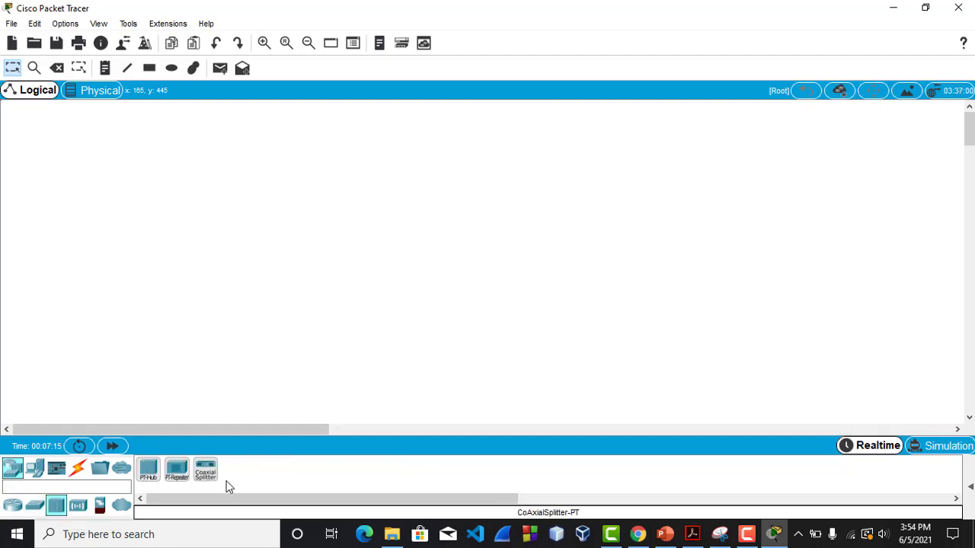
{"action": "left_click", "coordinate": [80, 508]}
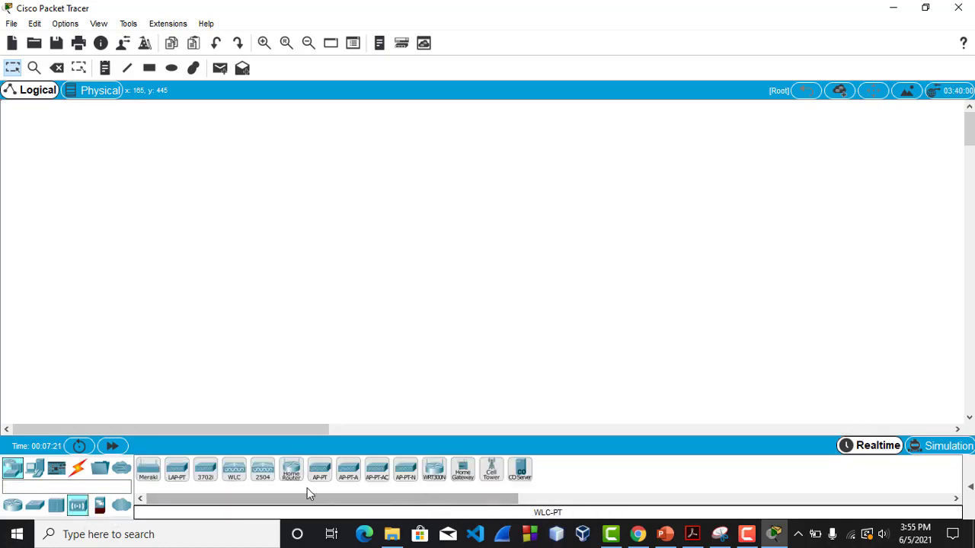
{"action": "left_click", "coordinate": [100, 506]}
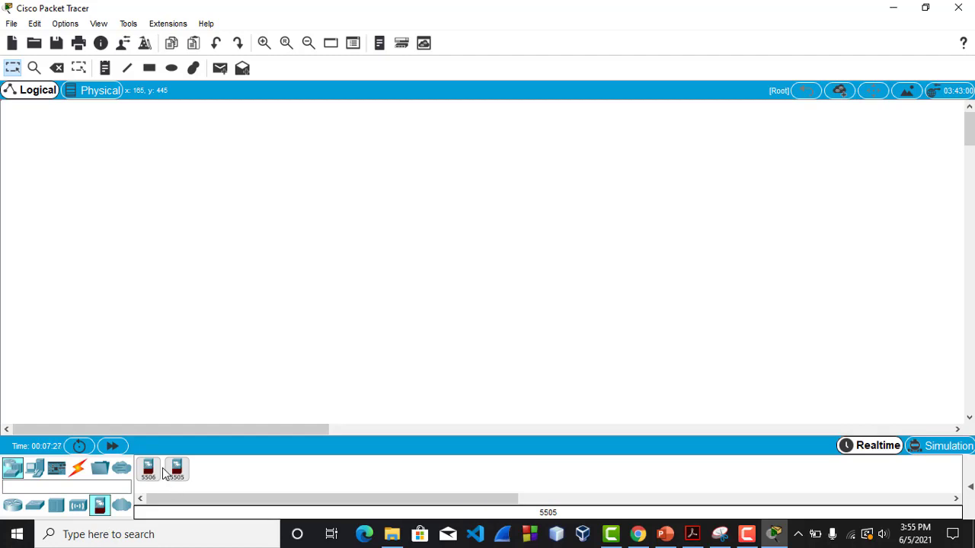
{"action": "left_click", "coordinate": [122, 507]}
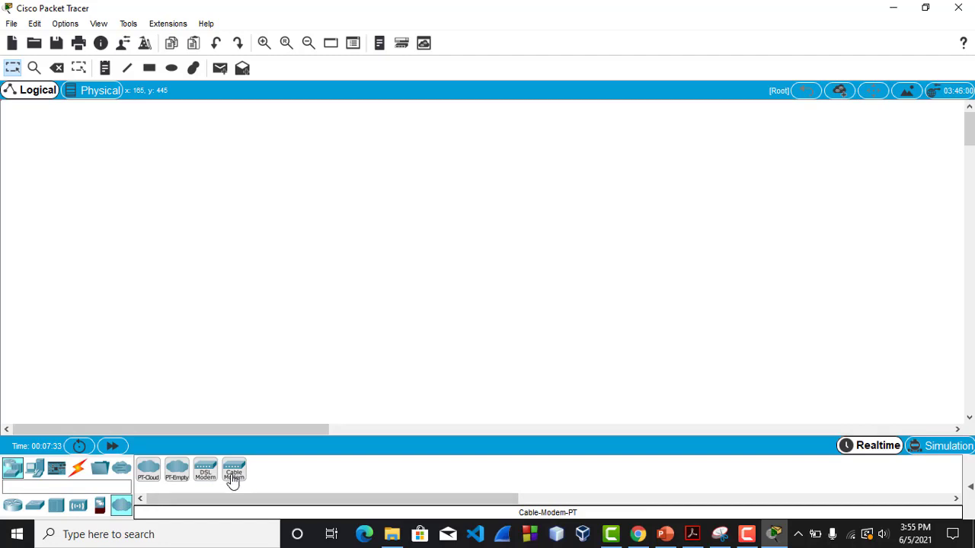
{"action": "left_click", "coordinate": [36, 472]}
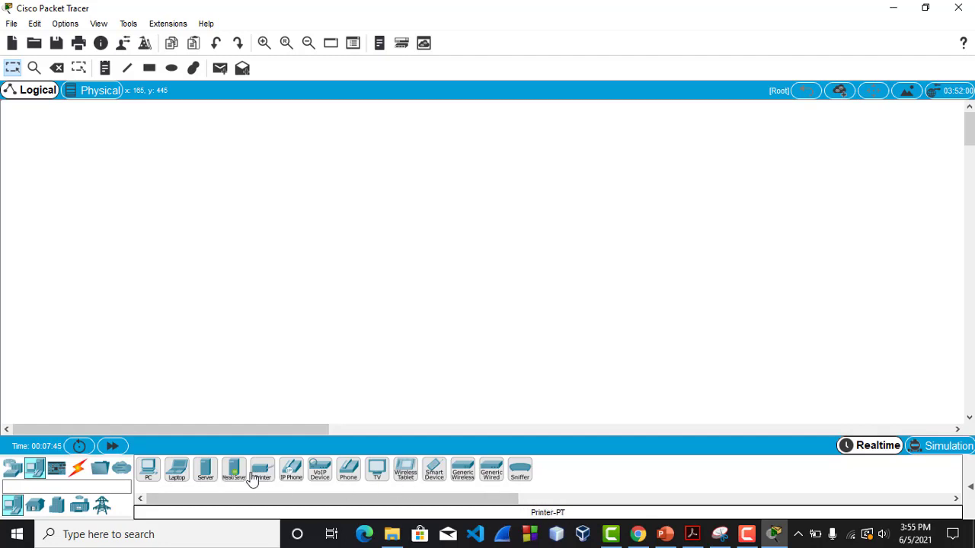
Look over the Connections cable types, then return to the Routers model list
{"action": "left_click", "coordinate": [77, 472]}
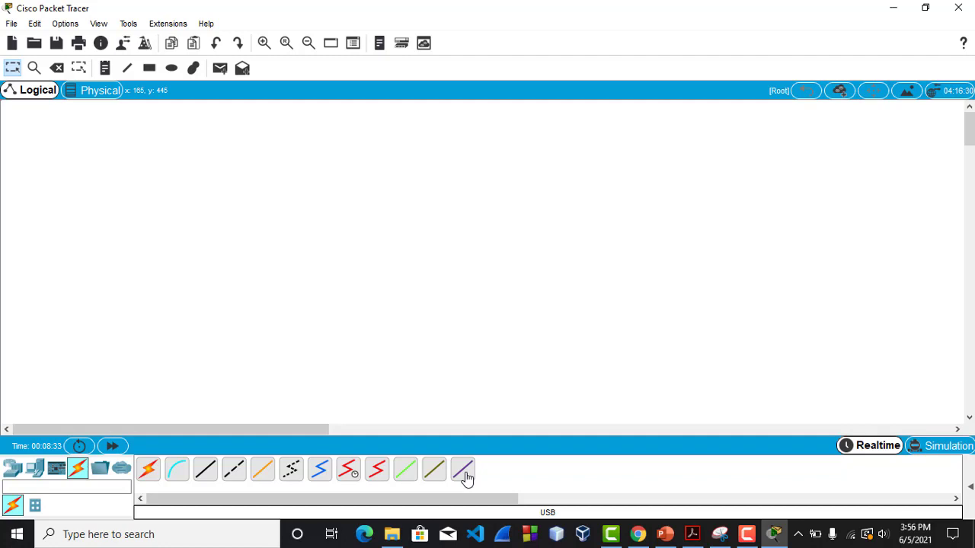
{"action": "left_click", "coordinate": [12, 470]}
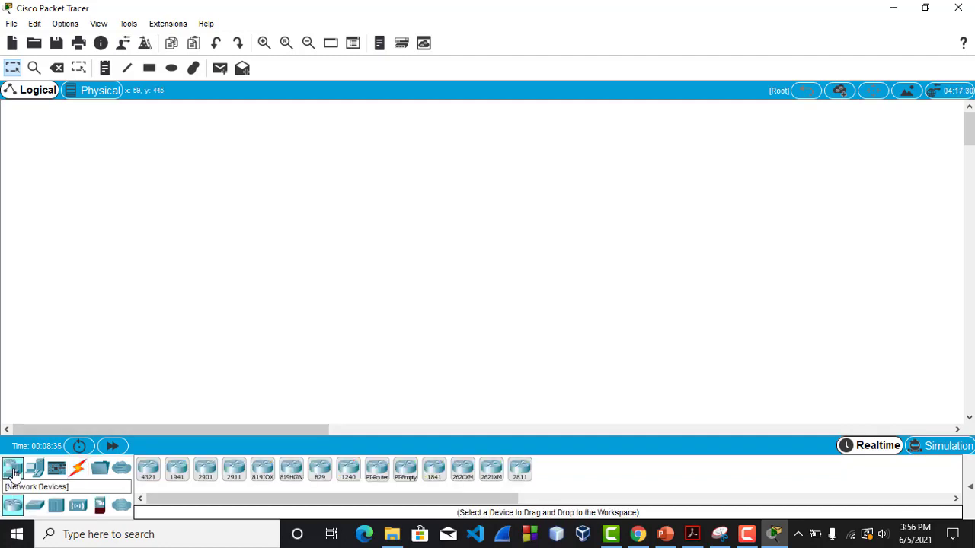
Place a second ISR4321 router, Router1, beside Router0 and align the two routers
{"action": "left_click", "coordinate": [152, 476]}
{"action": "left_click", "coordinate": [281, 200]}
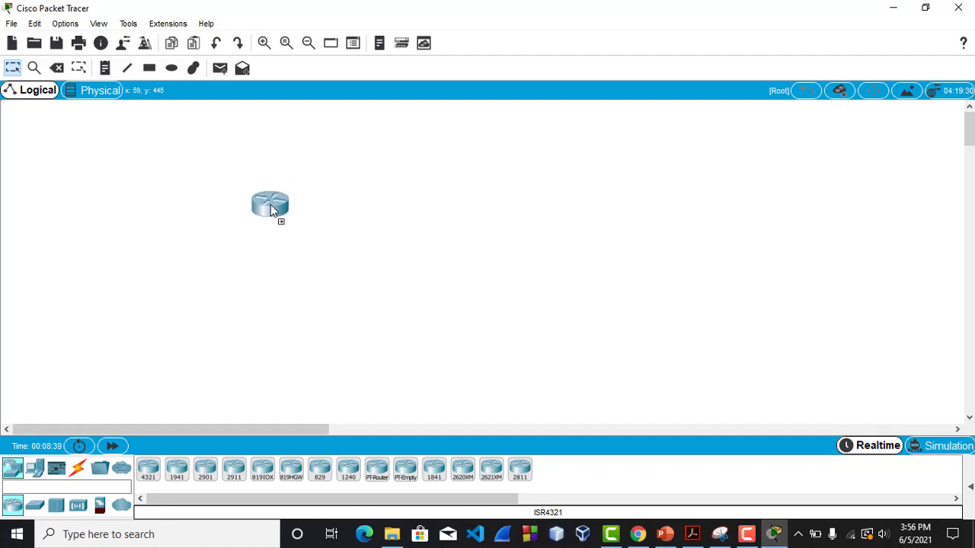
{"action": "left_click_drag", "start_coordinate": [153, 482], "coordinate": [428, 213]}
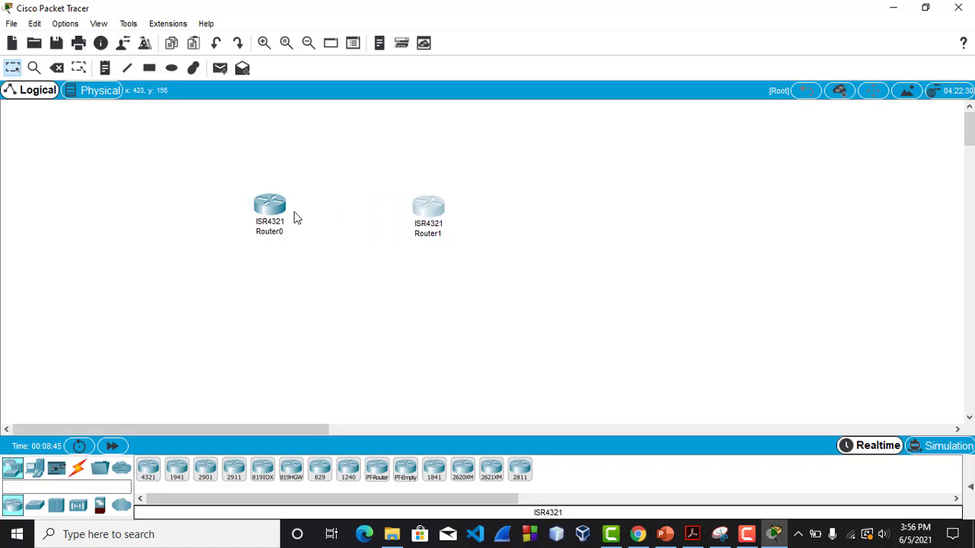
{"action": "left_click_drag", "start_coordinate": [266, 217], "coordinate": [265, 213]}
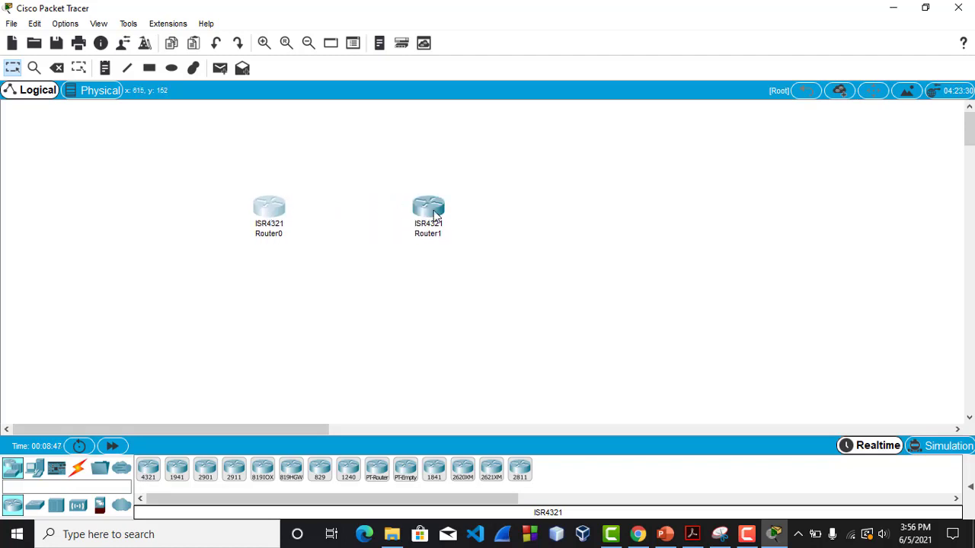
{"action": "left_click_drag", "start_coordinate": [434, 212], "coordinate": [420, 213]}
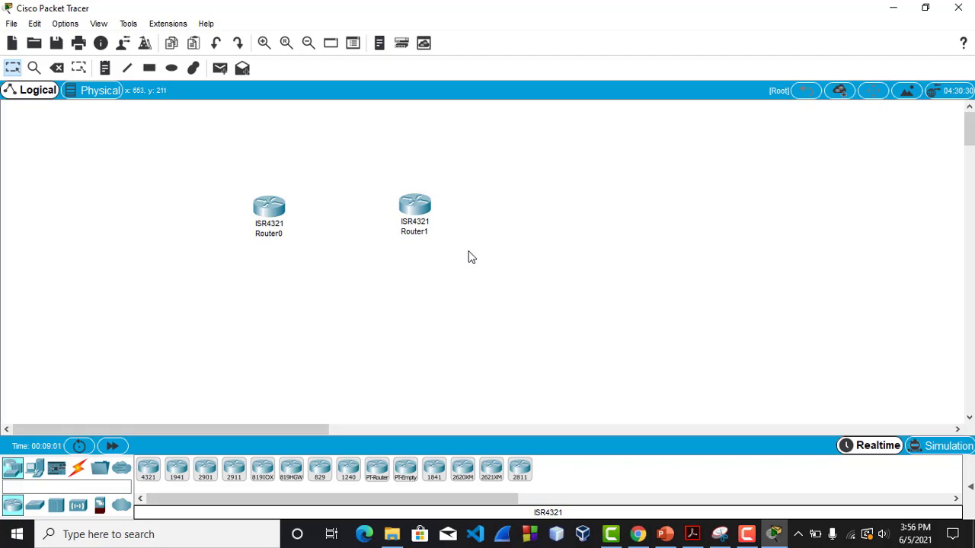
Connect Router0 GigabitEthernet0/0/0 to Router1 GigabitEthernet0/0/0 with a copper cross-over cable
{"action": "left_click", "coordinate": [78, 472]}
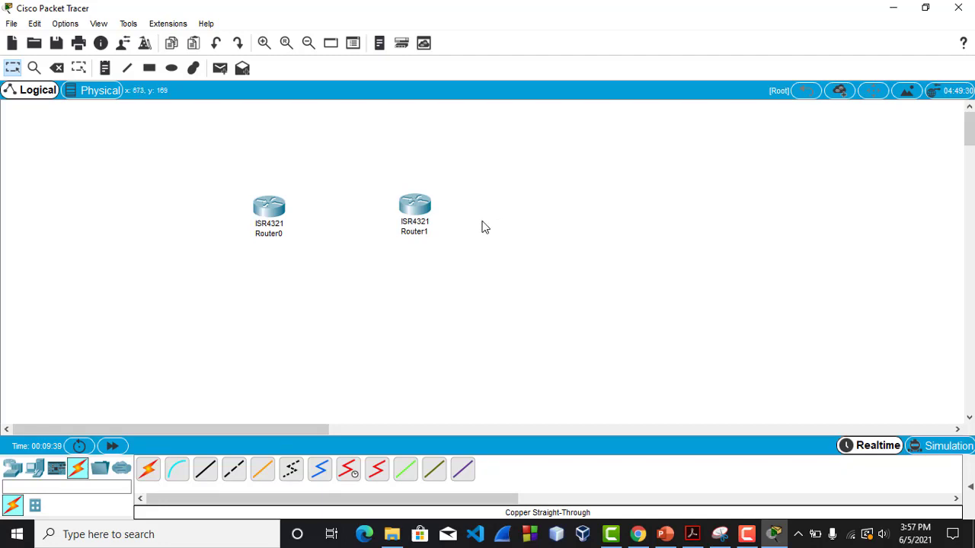
{"action": "left_click", "coordinate": [236, 472]}
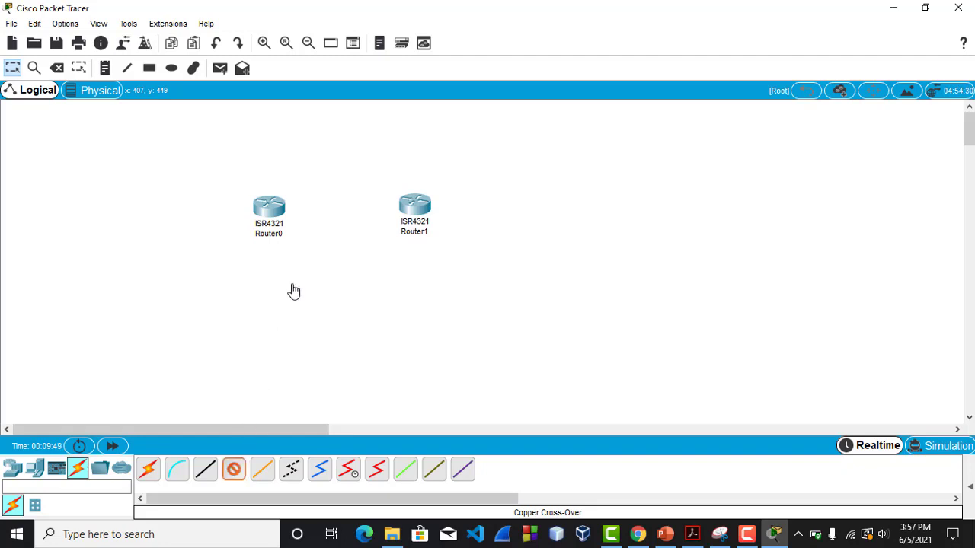
{"action": "left_click", "coordinate": [271, 205]}
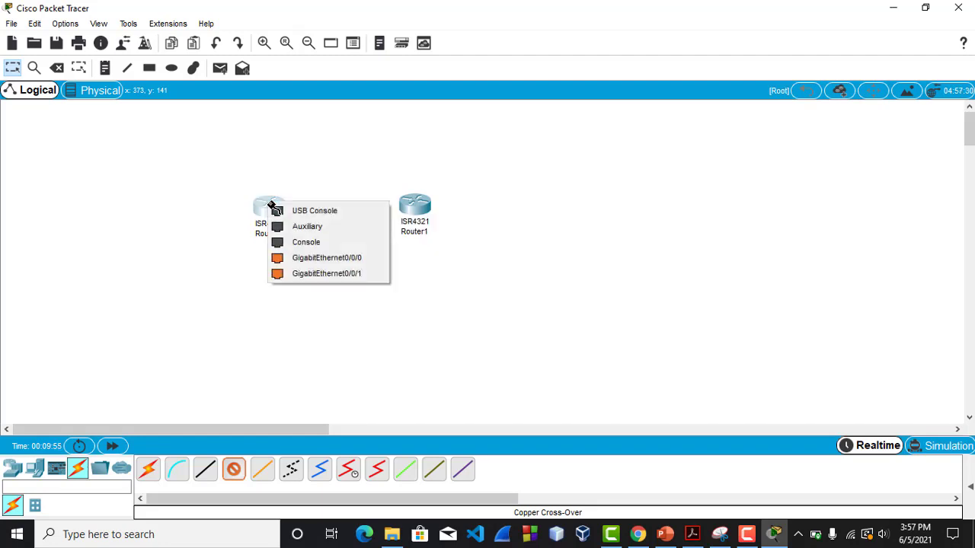
{"action": "left_click", "coordinate": [364, 258]}
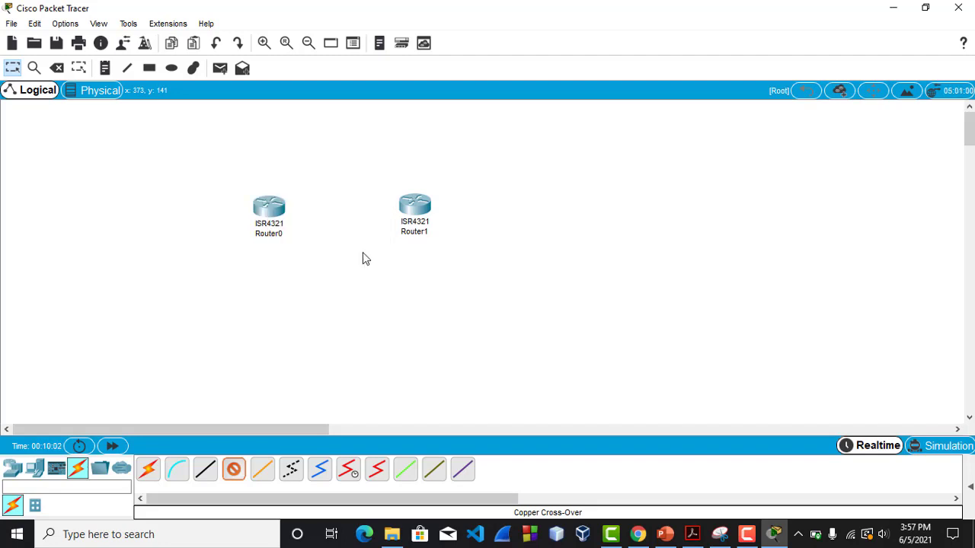
{"action": "left_click", "coordinate": [420, 205]}
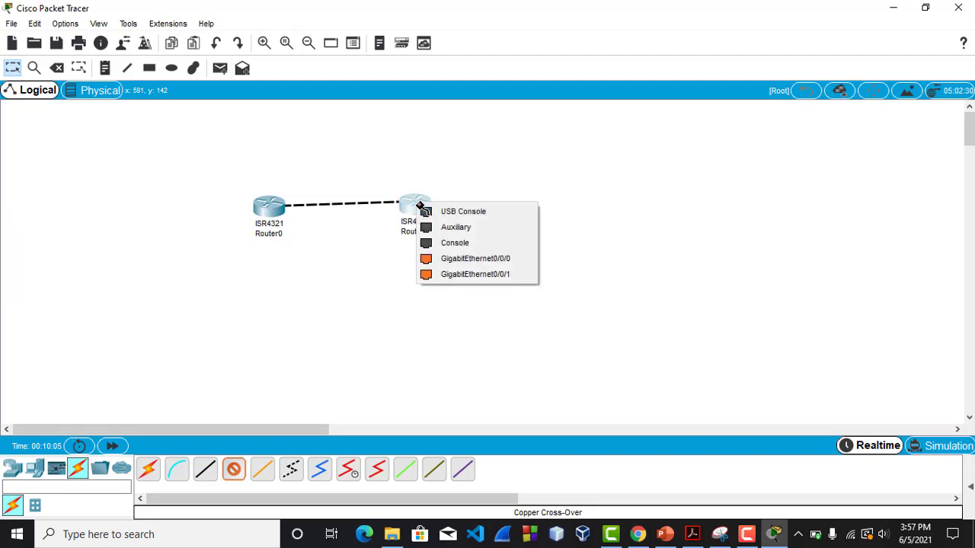
{"action": "left_click", "coordinate": [472, 259]}
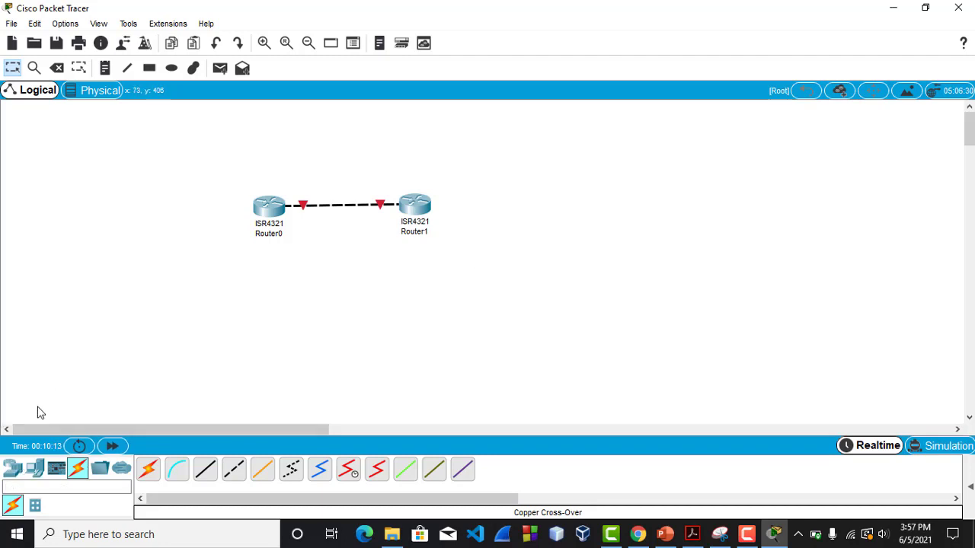
Place 2960 switches: Switch0 left of Router0 and Switch1 below right of Router1
{"action": "left_click", "coordinate": [34, 468]}
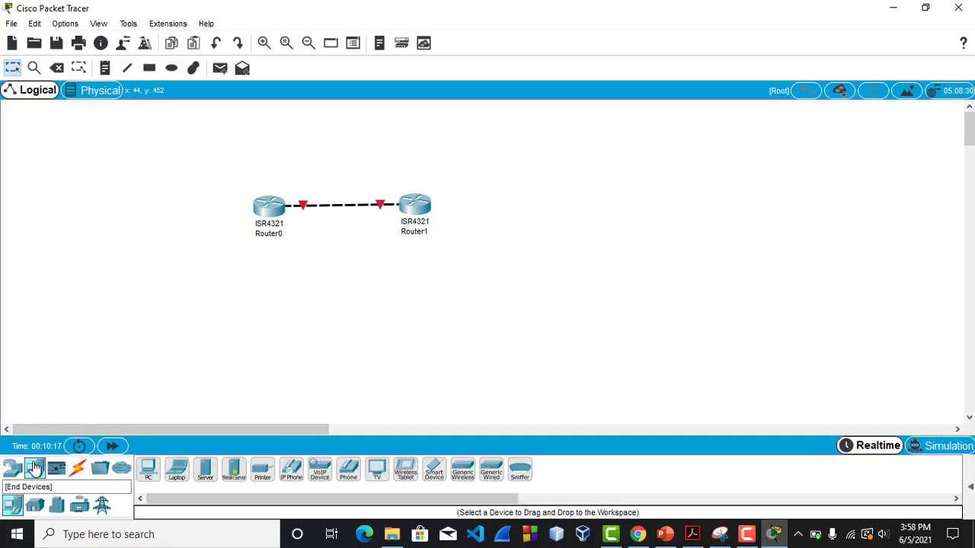
{"action": "left_click", "coordinate": [14, 472]}
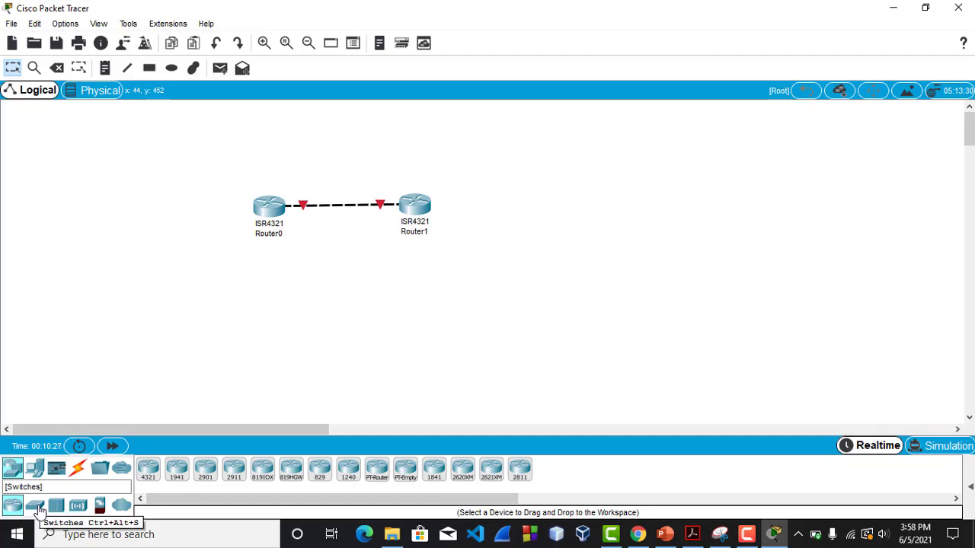
{"action": "left_click", "coordinate": [35, 505]}
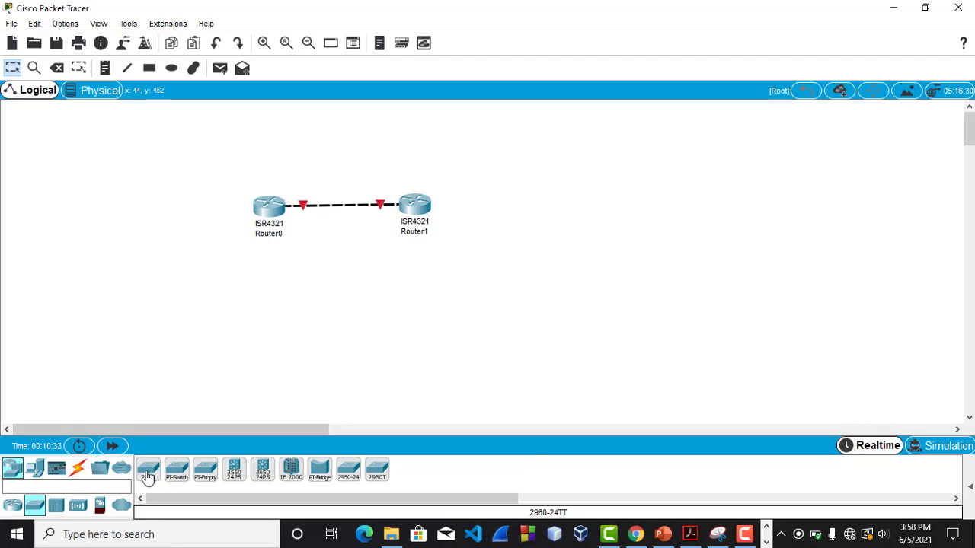
{"action": "left_click_drag", "start_coordinate": [148, 476], "coordinate": [145, 237]}
{"action": "left_click_drag", "start_coordinate": [147, 476], "coordinate": [536, 270]}
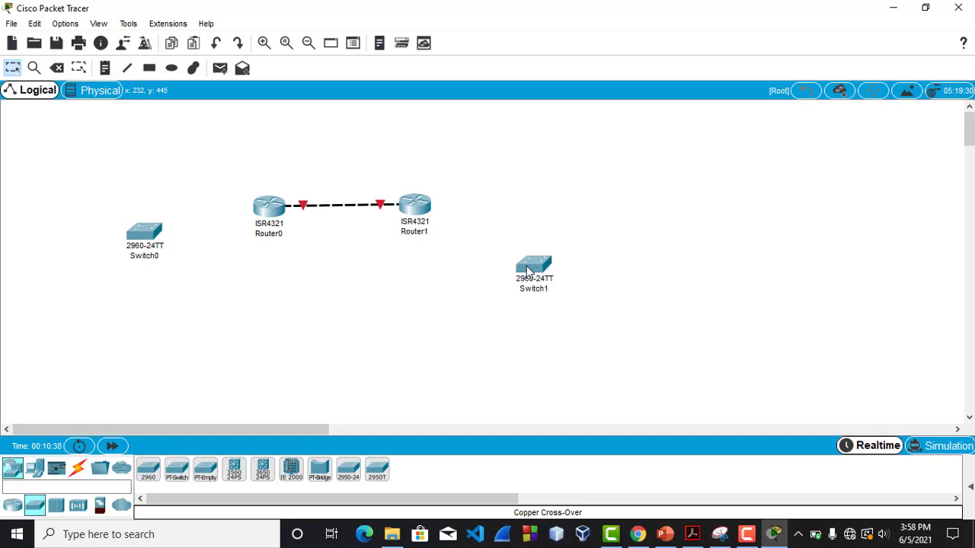
{"action": "left_click", "coordinate": [79, 471]}
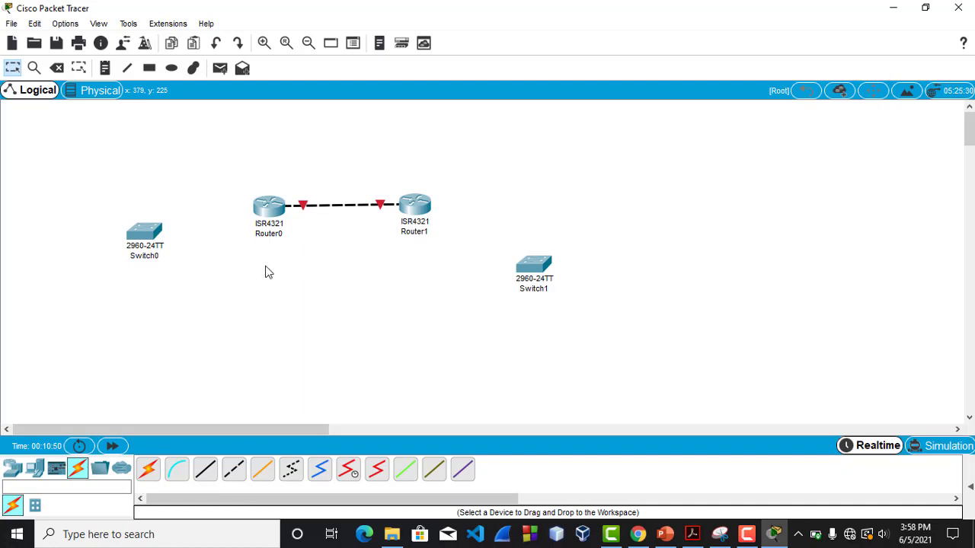
Cable Switch0 FastEthernet0/1 to Router0 GigabitEthernet0/0/1 with copper straight-through
{"action": "left_click", "coordinate": [206, 472]}
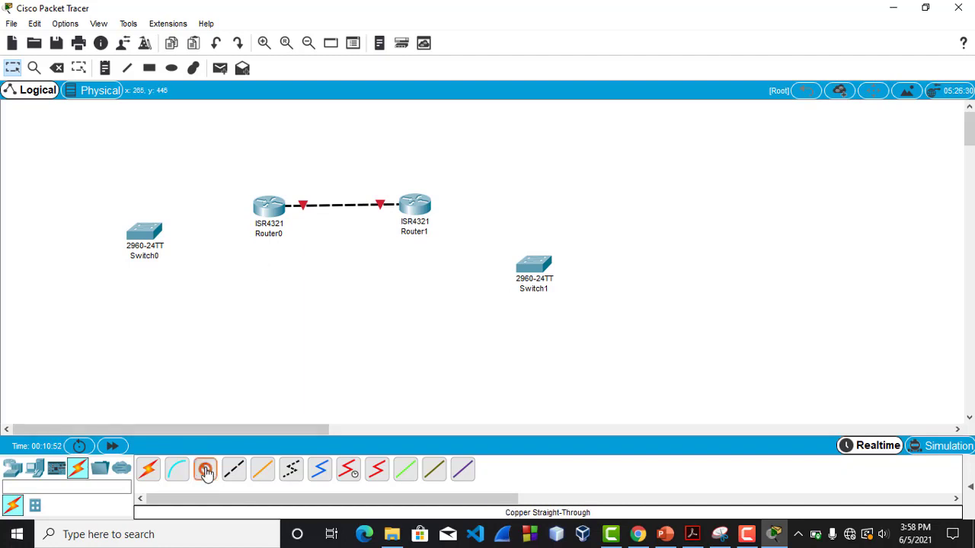
{"action": "left_click", "coordinate": [144, 236]}
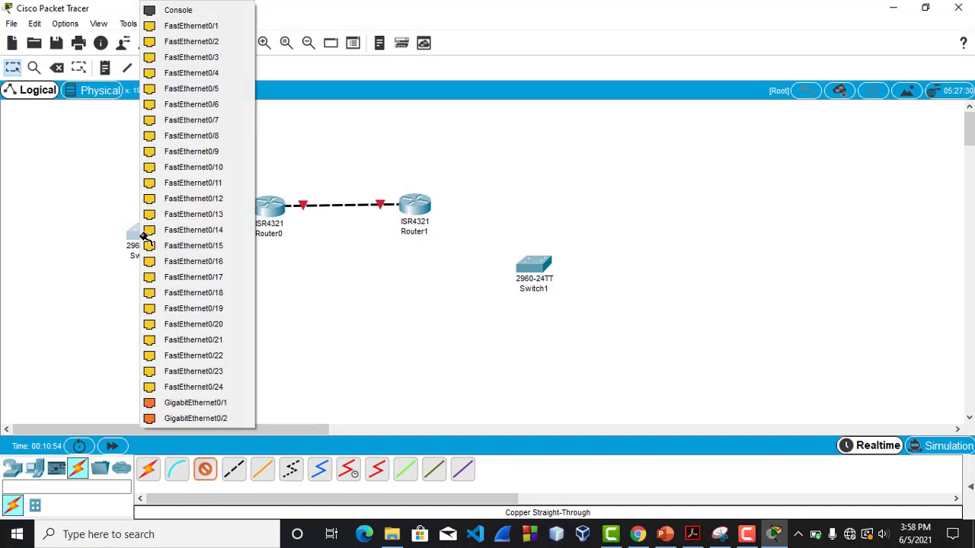
{"action": "left_click", "coordinate": [196, 27]}
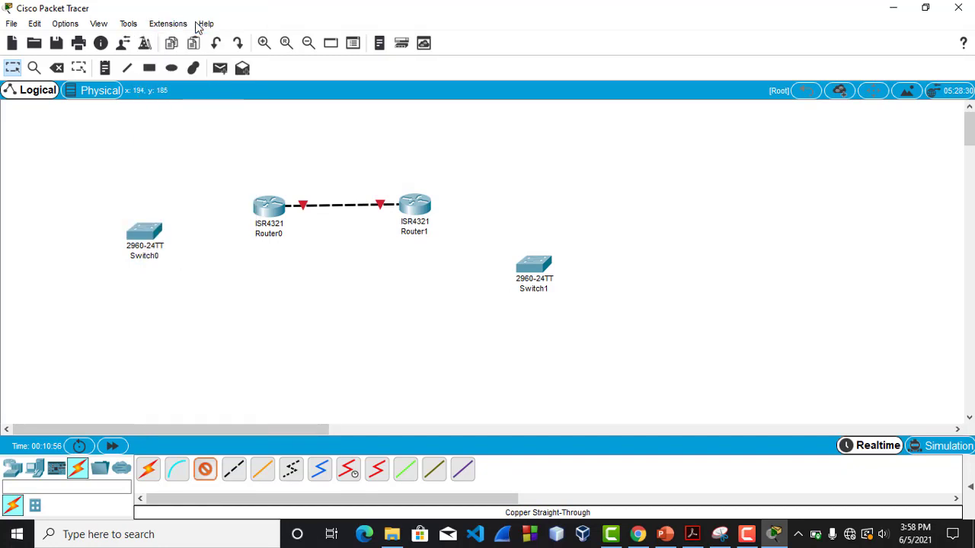
{"action": "left_click", "coordinate": [268, 215]}
{"action": "left_click", "coordinate": [301, 268]}
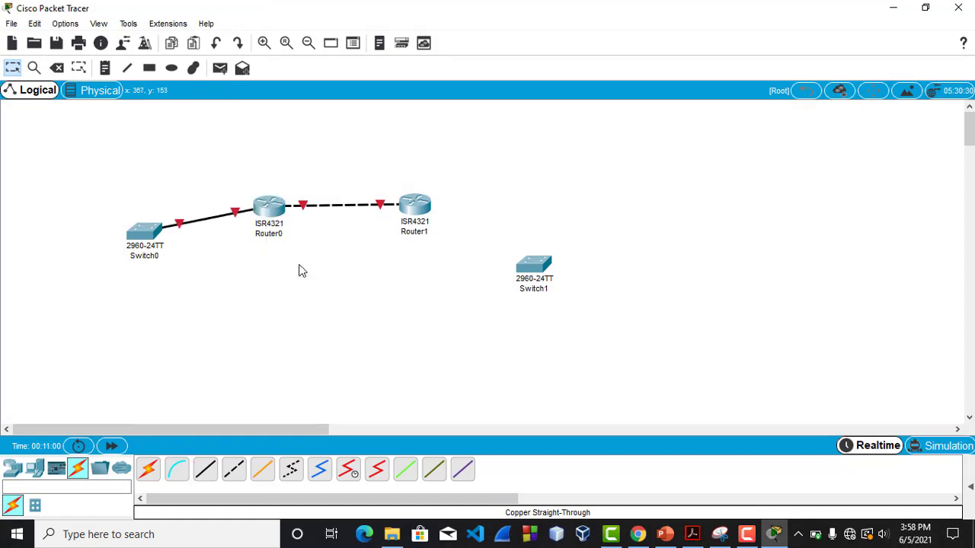
Cable Router1 GigabitEthernet0/0/1 to Switch1 FastEthernet0/1 with copper straight-through
{"action": "left_click", "coordinate": [206, 470]}
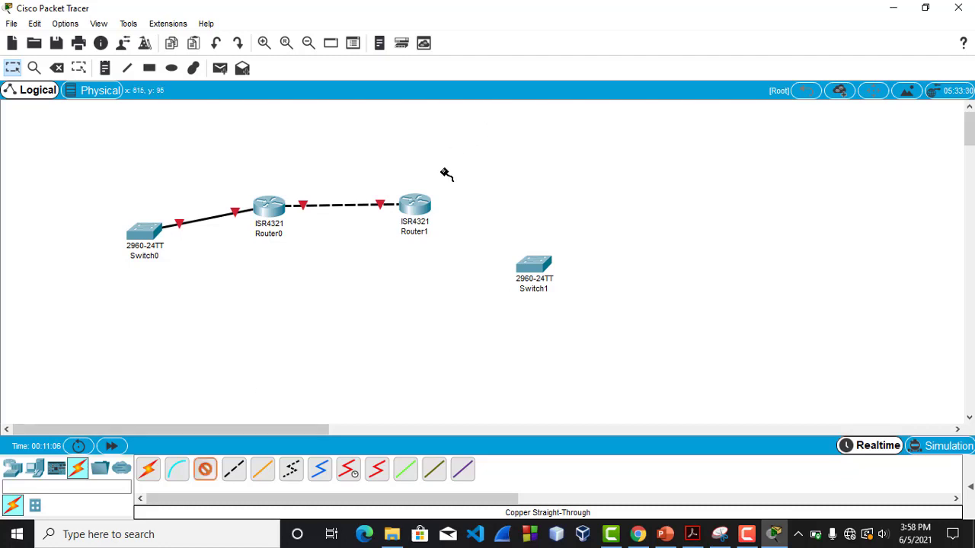
{"action": "left_click", "coordinate": [423, 204]}
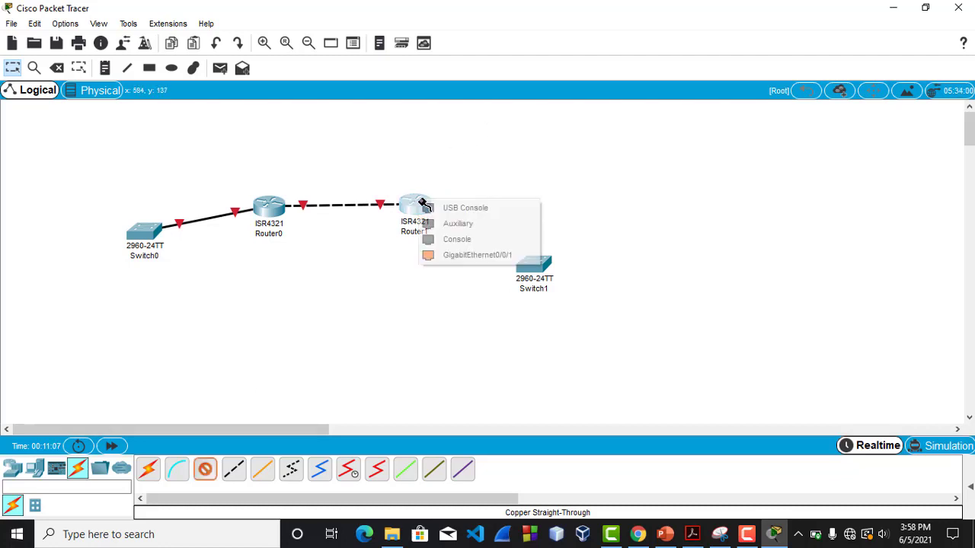
{"action": "left_click", "coordinate": [477, 255]}
{"action": "left_click", "coordinate": [538, 275]}
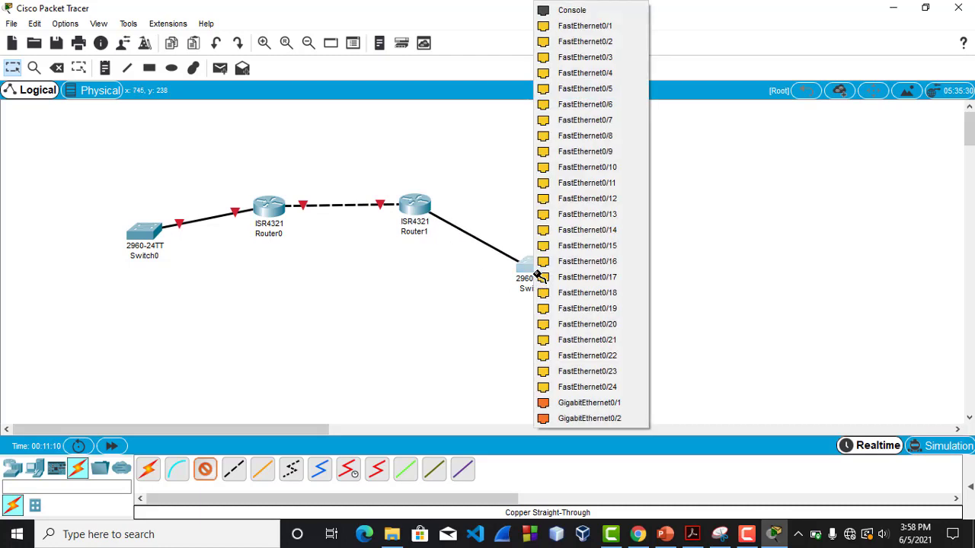
{"action": "left_click", "coordinate": [583, 26]}
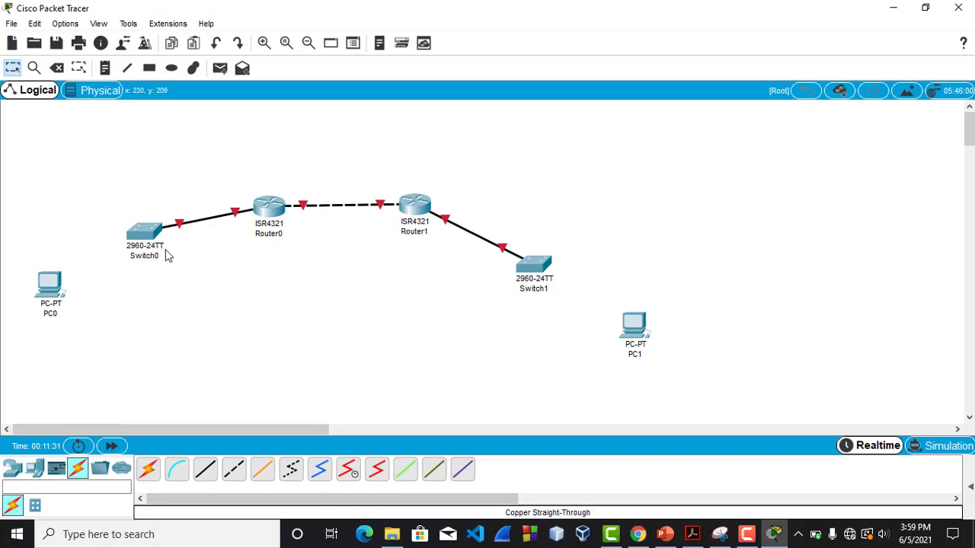
Connect PC0 to Switch0 with a copper straight-through cable
{"action": "left_click", "coordinate": [205, 470]}
{"action": "left_click", "coordinate": [111, 236]}
{"action": "left_click", "coordinate": [61, 276]}
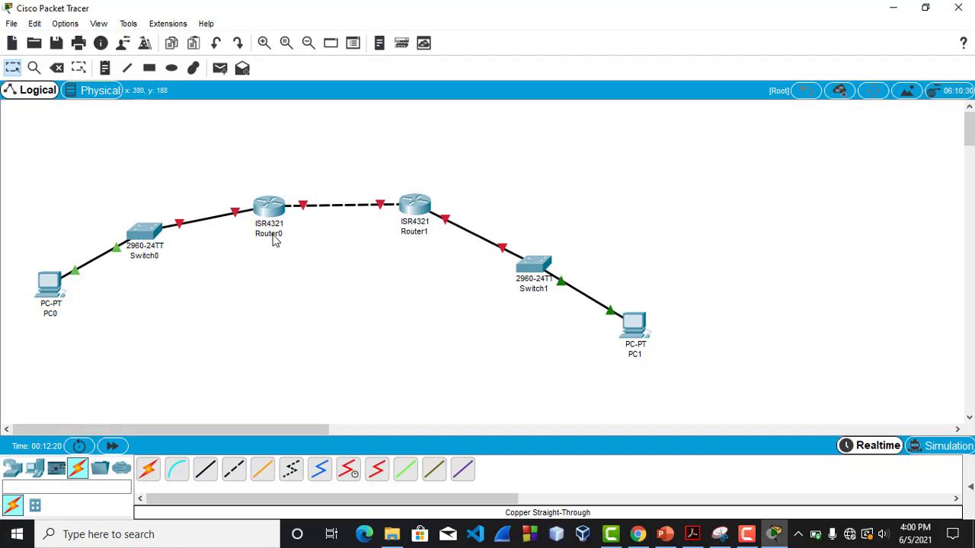
Rename Router0 to RA and Router1 to RB
{"action": "mouse_move", "coordinate": [272, 239]}
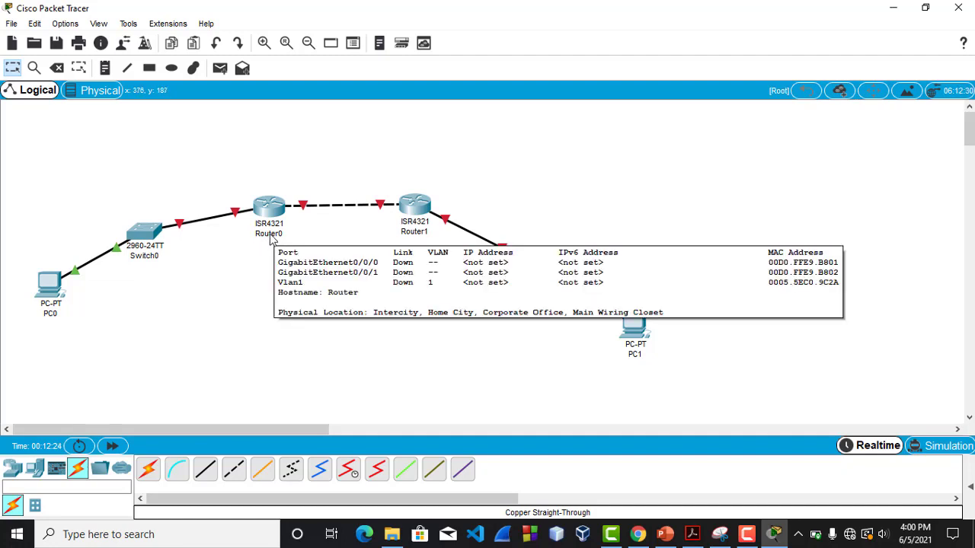
{"action": "left_click", "coordinate": [272, 235]}
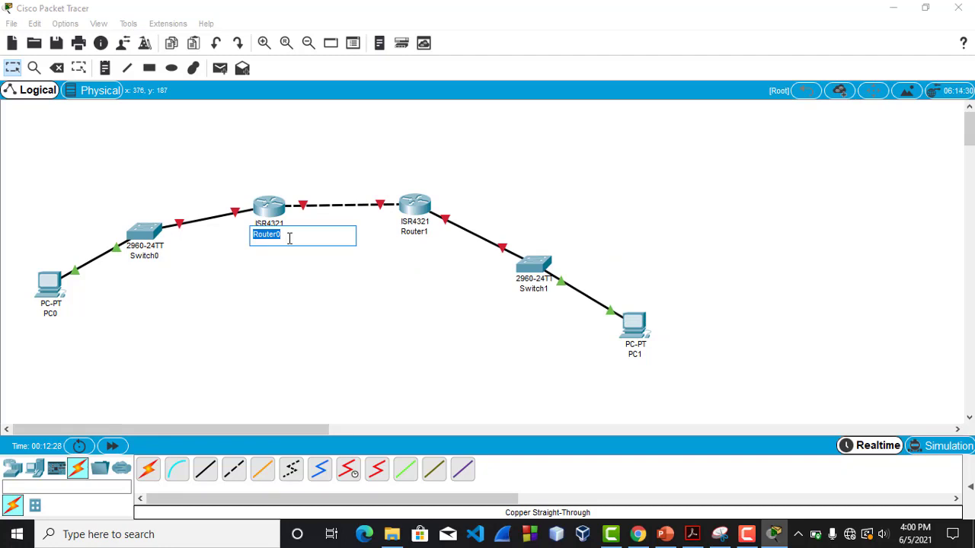
{"action": "type", "text": "RA"}
{"action": "key", "text": "Return"}
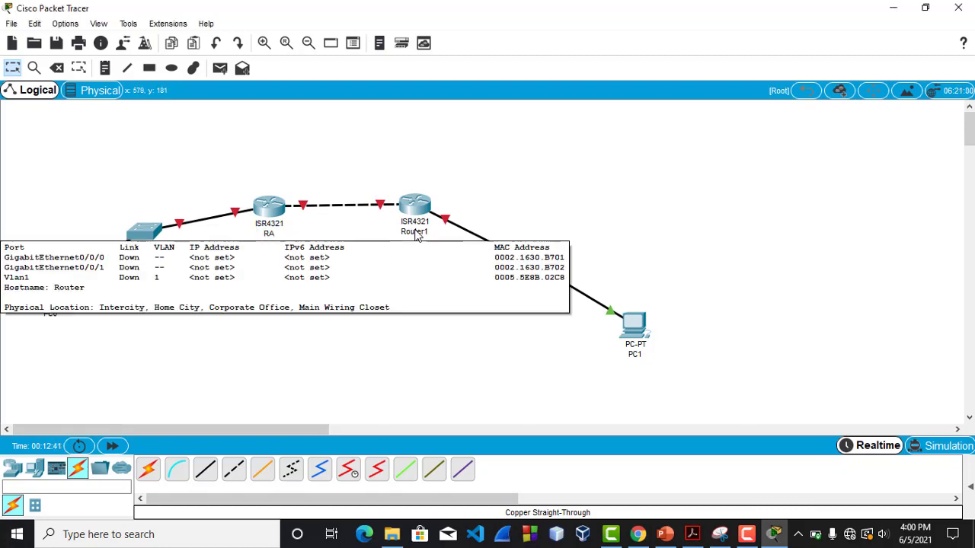
{"action": "left_click", "coordinate": [414, 232]}
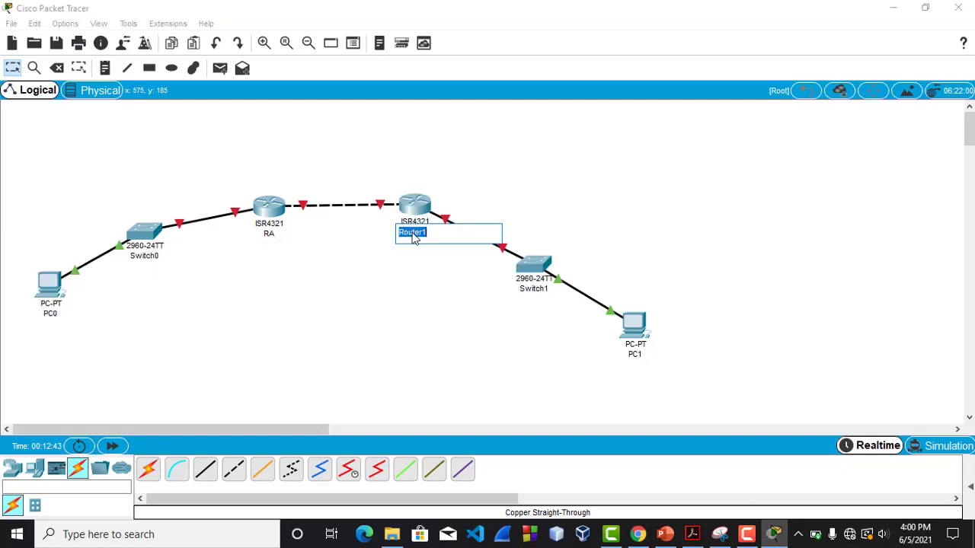
{"action": "type", "text": "RB"}
{"action": "left_click", "coordinate": [387, 317]}
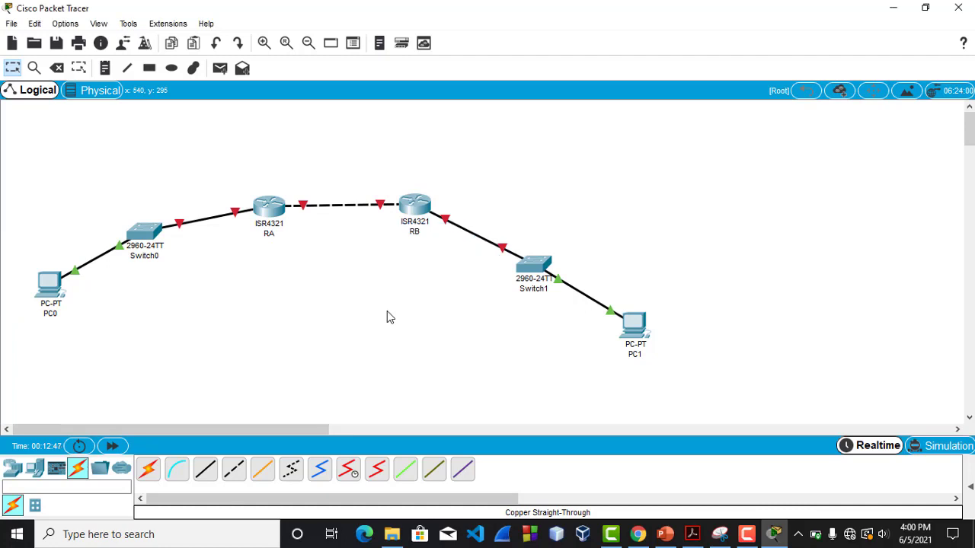
Rename Switch0 to SA and Switch1 to SB
{"action": "left_click", "coordinate": [147, 258]}
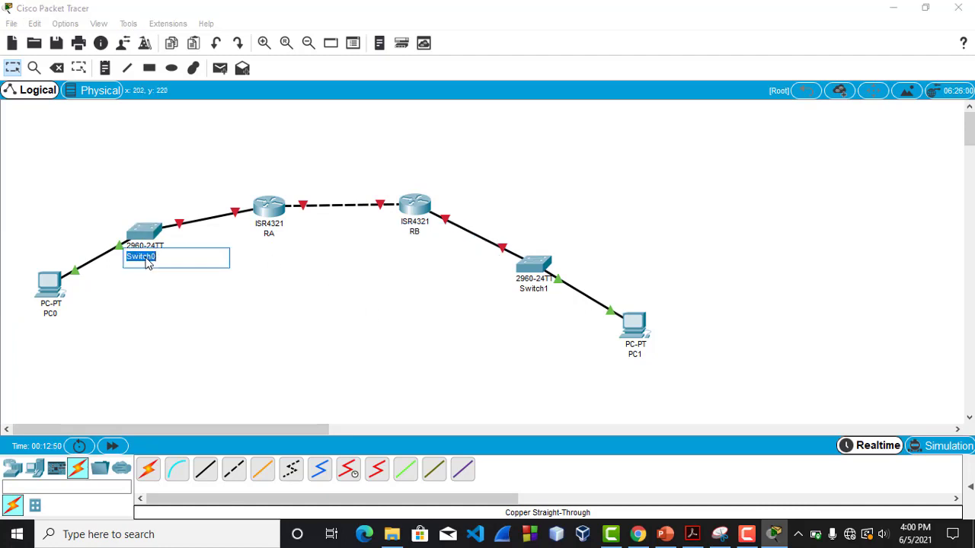
{"action": "type", "text": "SA"}
{"action": "left_click", "coordinate": [533, 288]}
{"action": "type", "text": "S"}
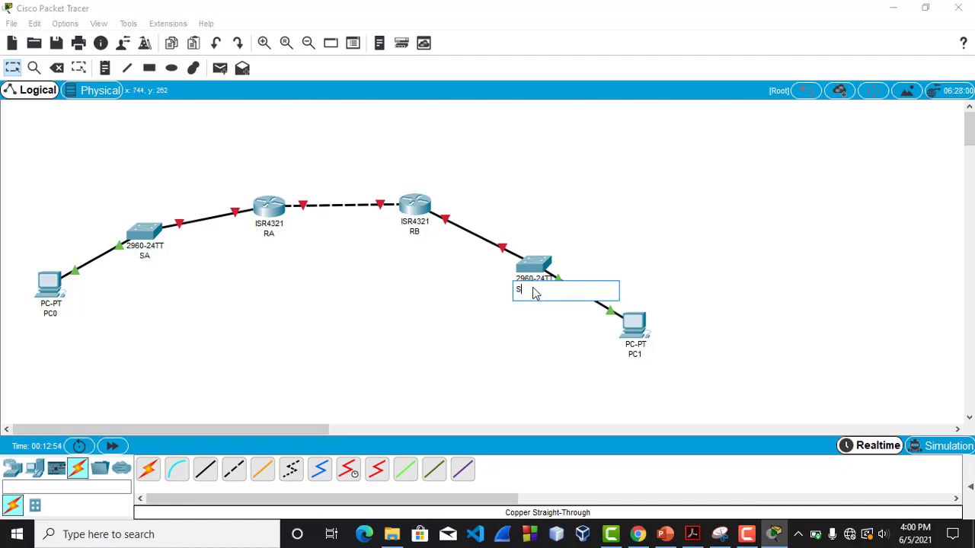
{"action": "type", "text": "B"}
{"action": "left_click", "coordinate": [129, 324]}
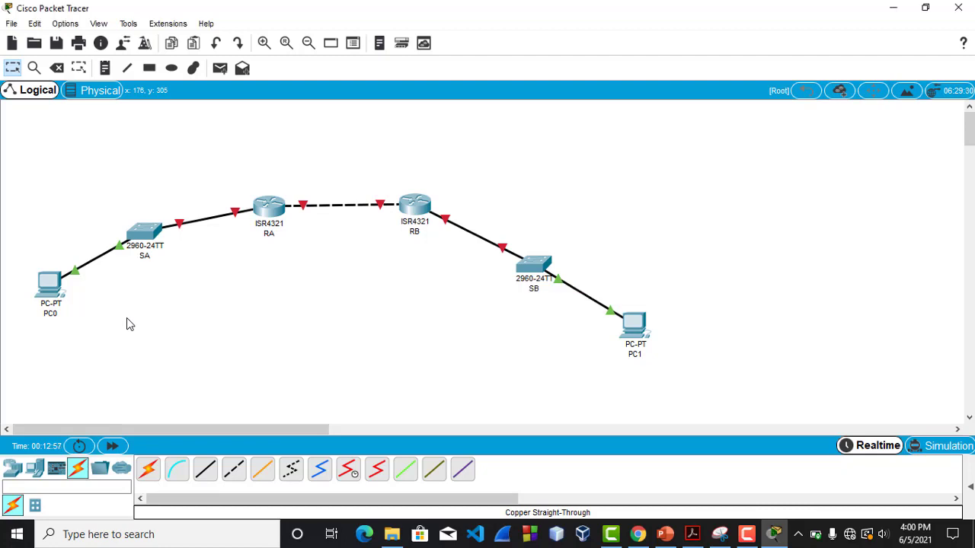
Rename PC0 to P1 and PC1 to P2
{"action": "left_click", "coordinate": [50, 315]}
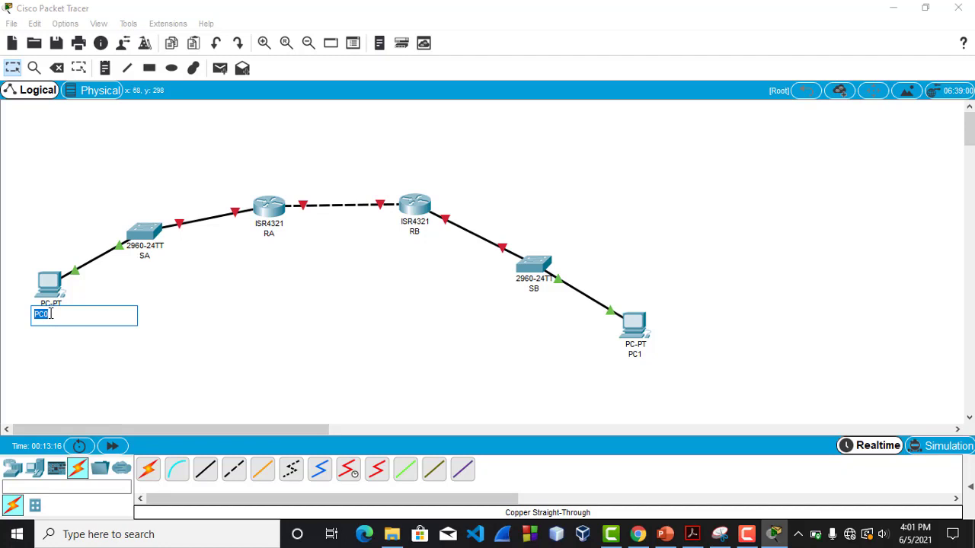
{"action": "type", "text": "P1"}
{"action": "left_click", "coordinate": [642, 357]}
{"action": "type", "text": "P2"}
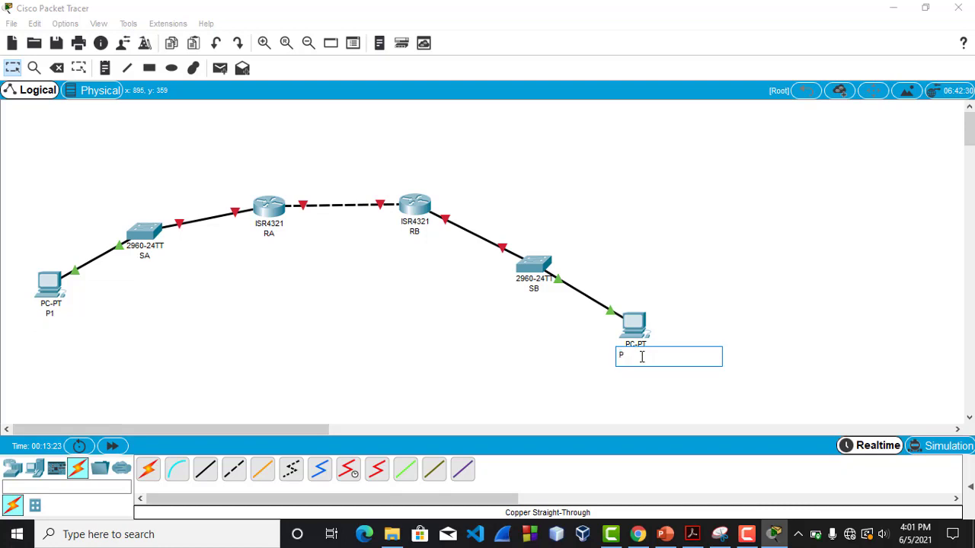
{"action": "left_click", "coordinate": [494, 403]}
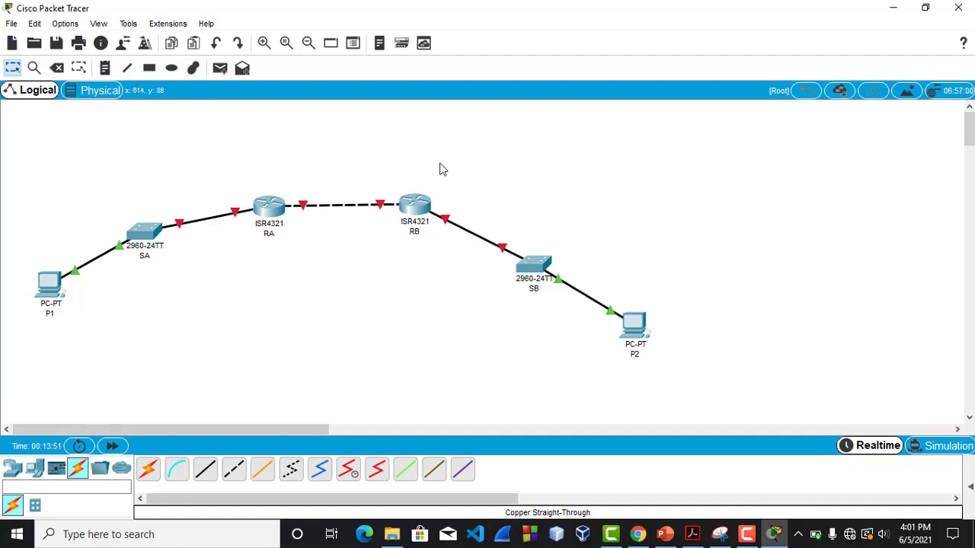
Add a note reading 'IP= 192.168.1.10' beside P2 on the canvas
{"action": "left_click", "coordinate": [105, 70]}
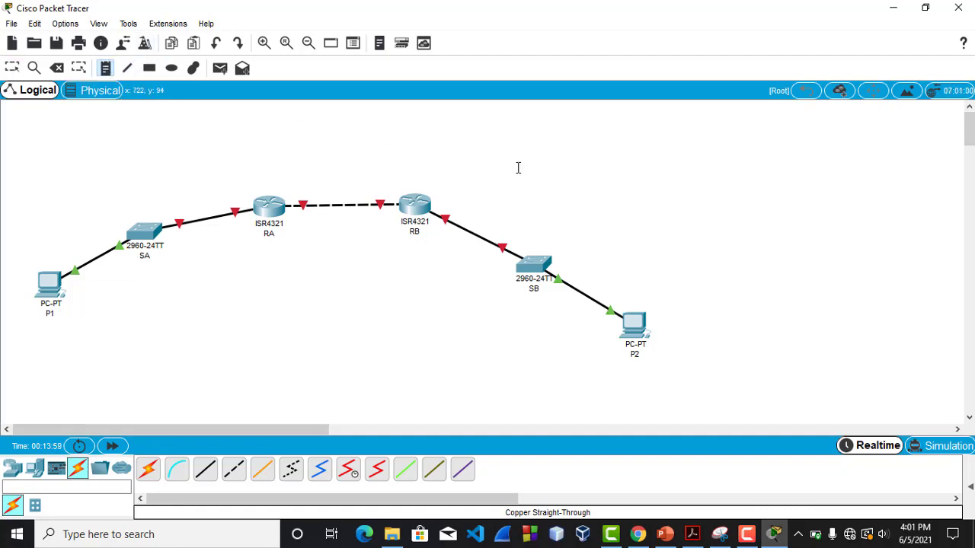
{"action": "left_click", "coordinate": [670, 321]}
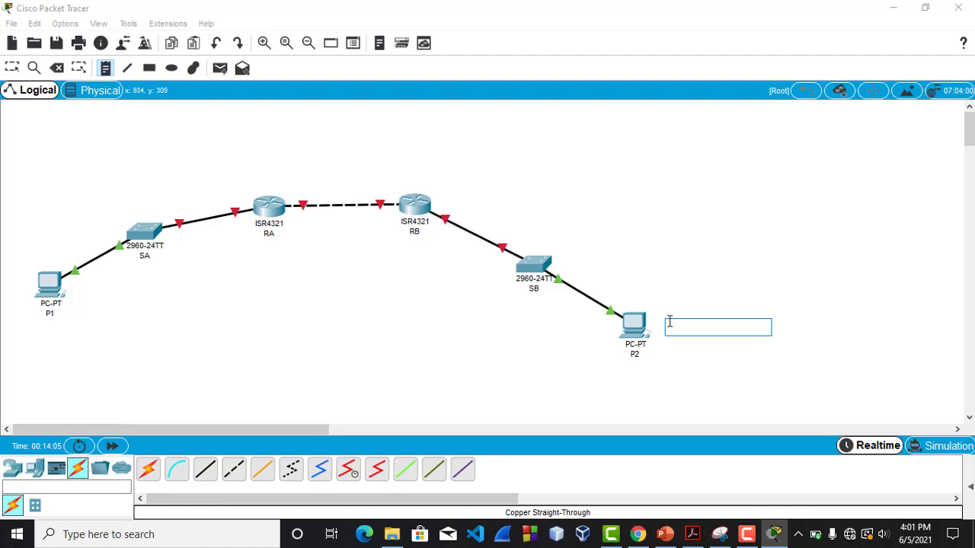
{"action": "type", "text": "P= 192.1"}
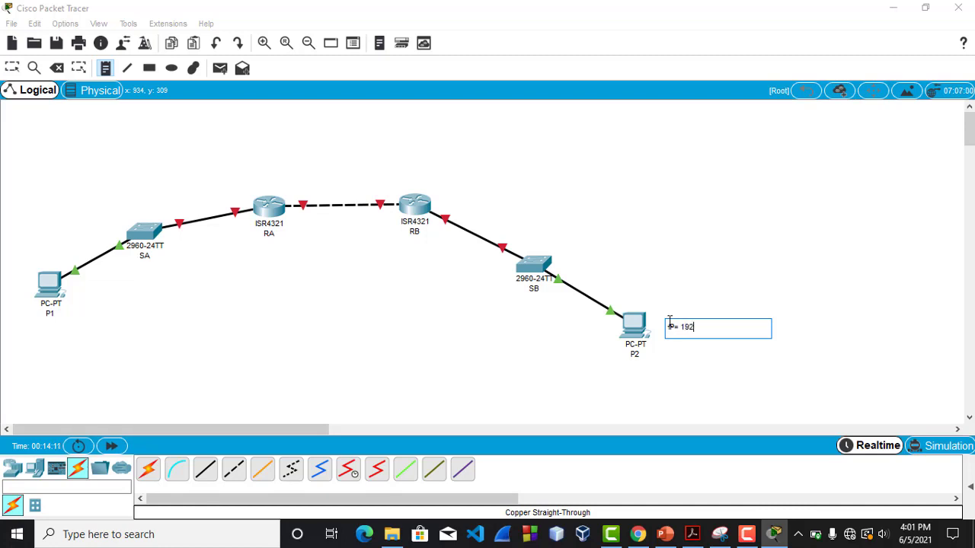
{"action": "type", "text": "68.1.10"}
{"action": "left_click", "coordinate": [807, 369]}
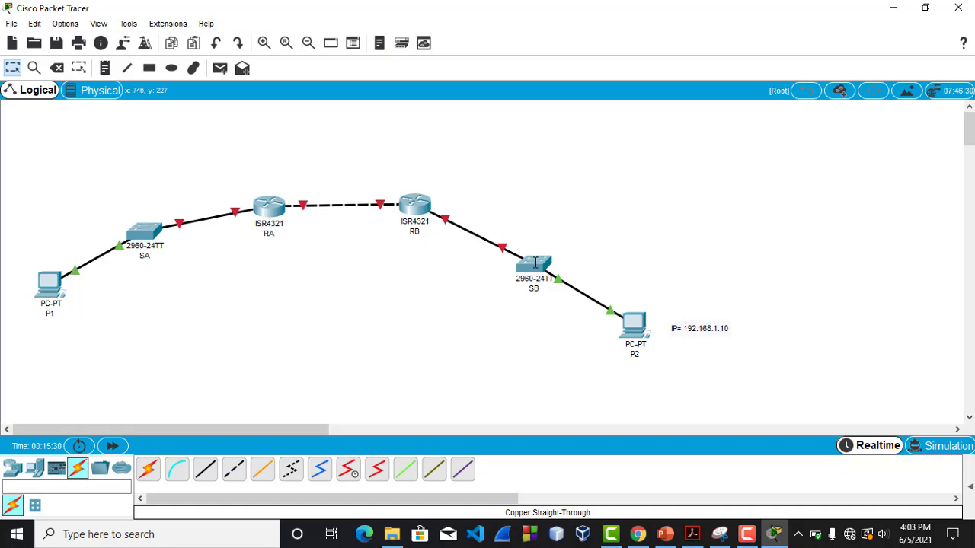
Bring the PowerPoint Cisco Networking Training Syllabus to the front at slide 78
{"action": "mouse_move", "coordinate": [535, 263]}
{"action": "mouse_move", "coordinate": [502, 247]}
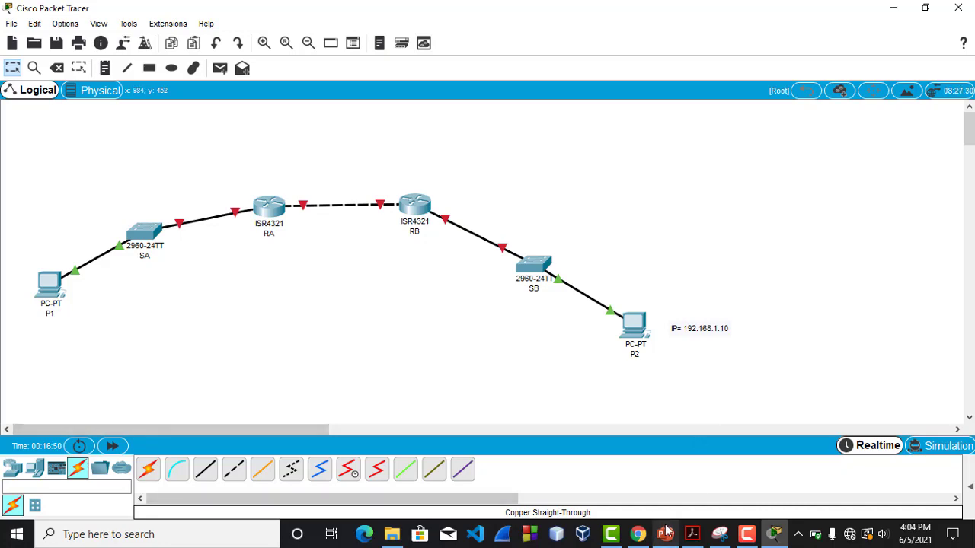
{"action": "left_click", "coordinate": [666, 532]}
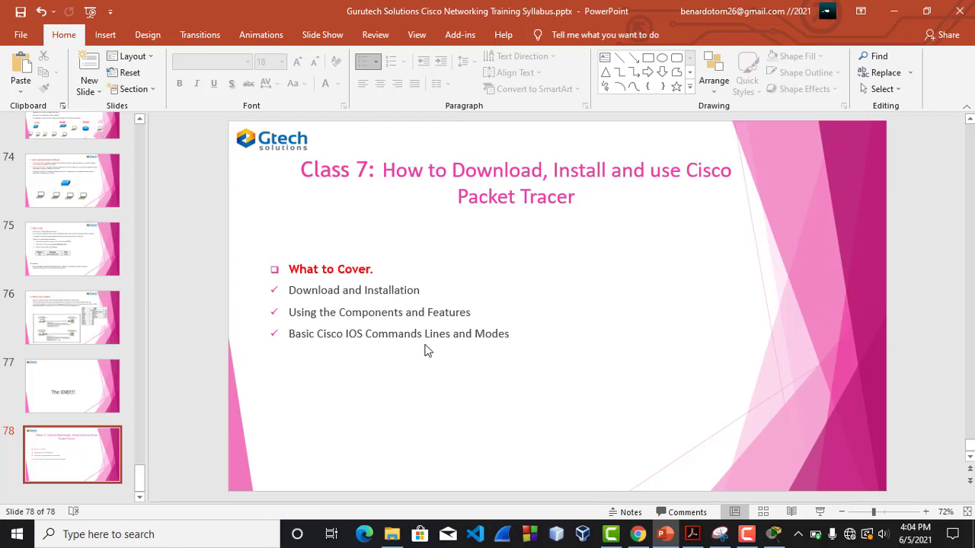
Minimize PowerPoint's slide 78 so the Packet Tracer topology is visible again
{"action": "left_click", "coordinate": [894, 13]}
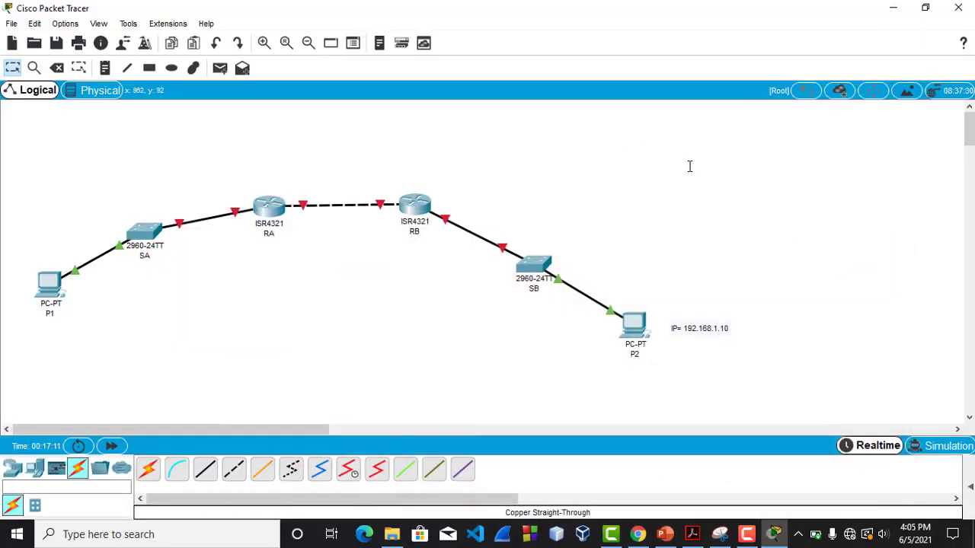
Open switch SB's device window, showing the 2960 chassis on the Physical tab
{"action": "left_click", "coordinate": [537, 262]}
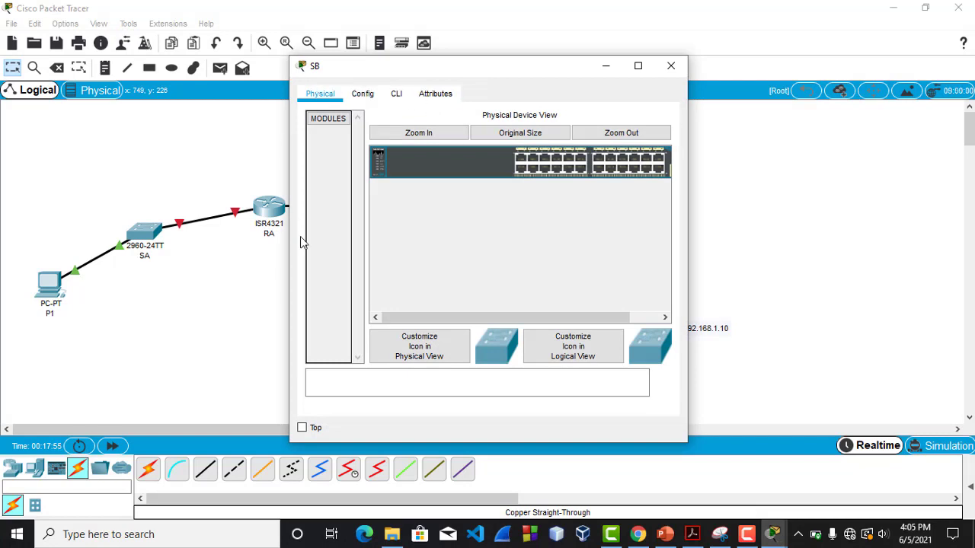
Start SB's CLI at the Switch> prompt and bring up the IOS command modes capture
{"action": "left_click", "coordinate": [400, 94]}
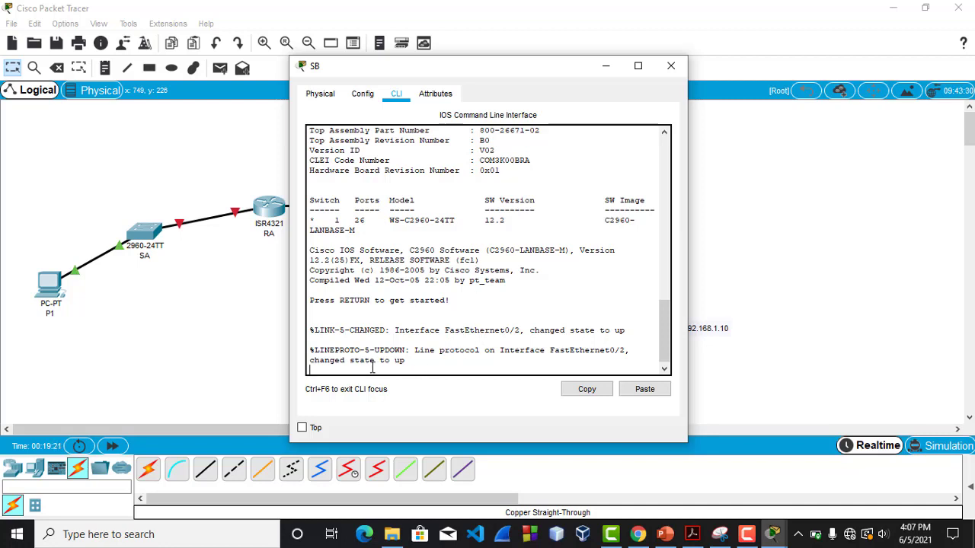
{"action": "key", "text": "Return"}
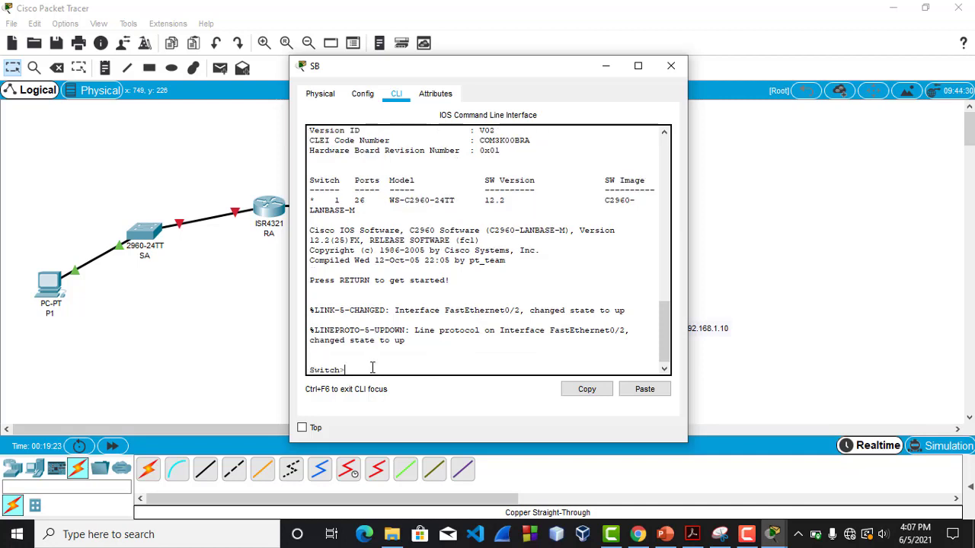
{"action": "key", "text": "Return"}
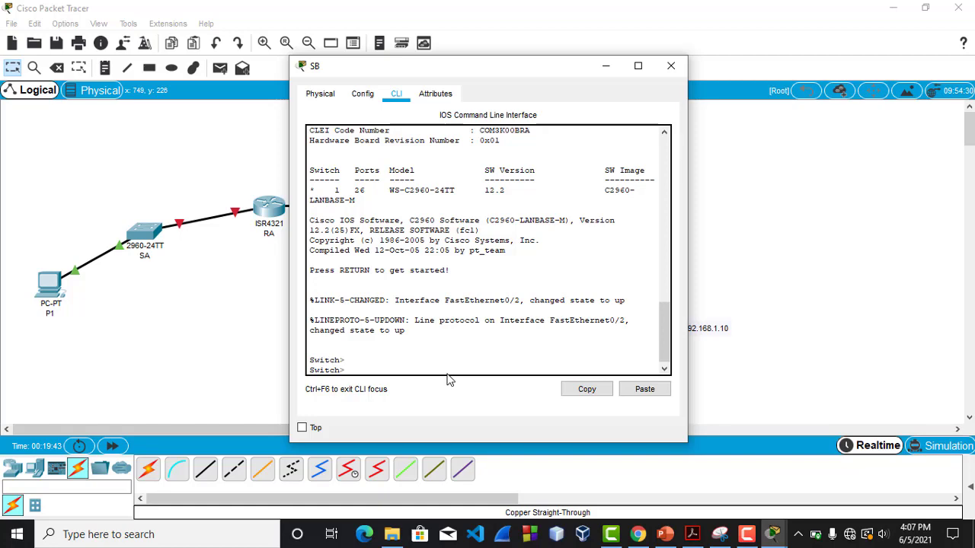
{"action": "key", "text": "alt+Tab"}
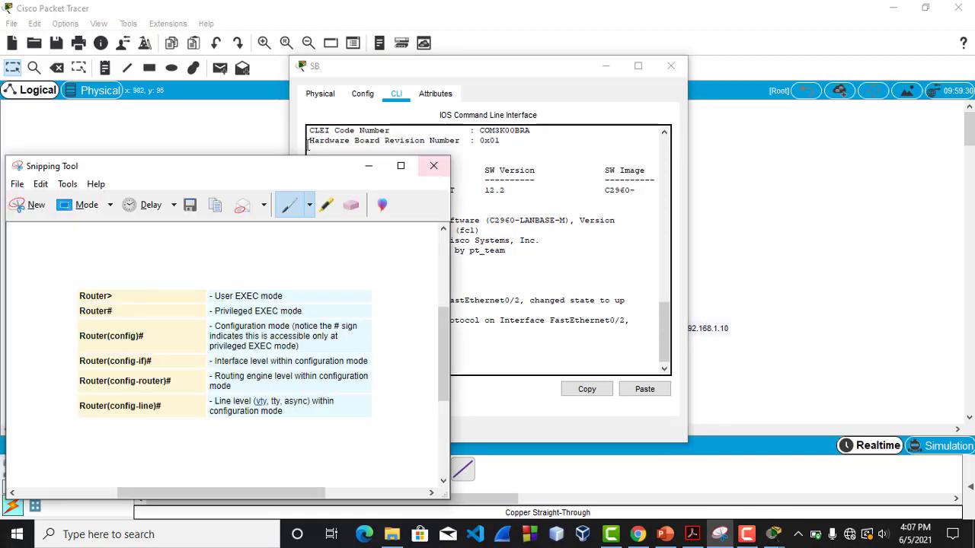
Tick the User EXEC and Privileged EXEC rows and underline 'Configuration' and the # sign note
{"action": "left_click_drag", "start_coordinate": [533, 73], "coordinate": [731, 99]}
{"action": "left_click_drag", "start_coordinate": [283, 174], "coordinate": [281, 125]}
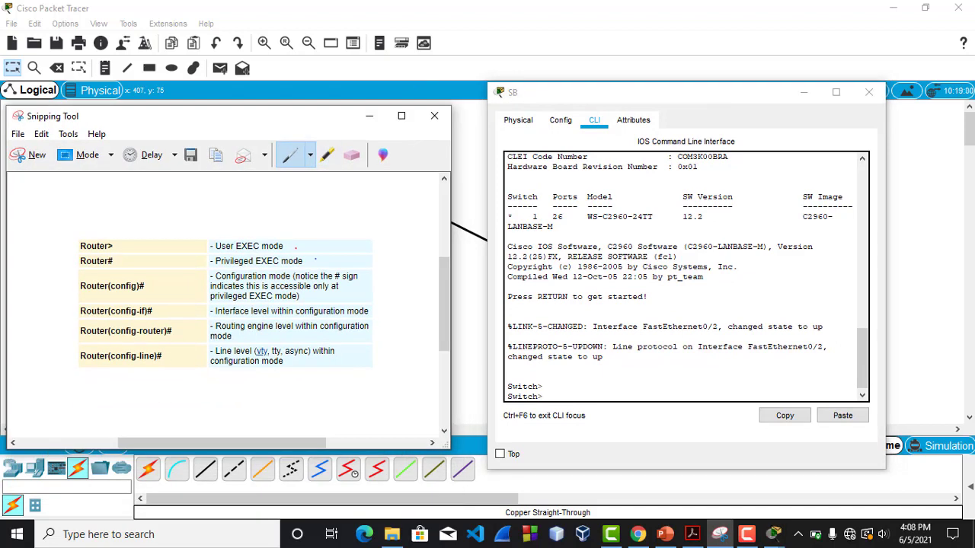
{"action": "left_click_drag", "start_coordinate": [295, 247], "coordinate": [332, 222]}
{"action": "left_click_drag", "start_coordinate": [309, 264], "coordinate": [344, 250]}
{"action": "left_click_drag", "start_coordinate": [212, 280], "coordinate": [246, 281]}
{"action": "left_click_drag", "start_coordinate": [333, 292], "coordinate": [381, 279]}
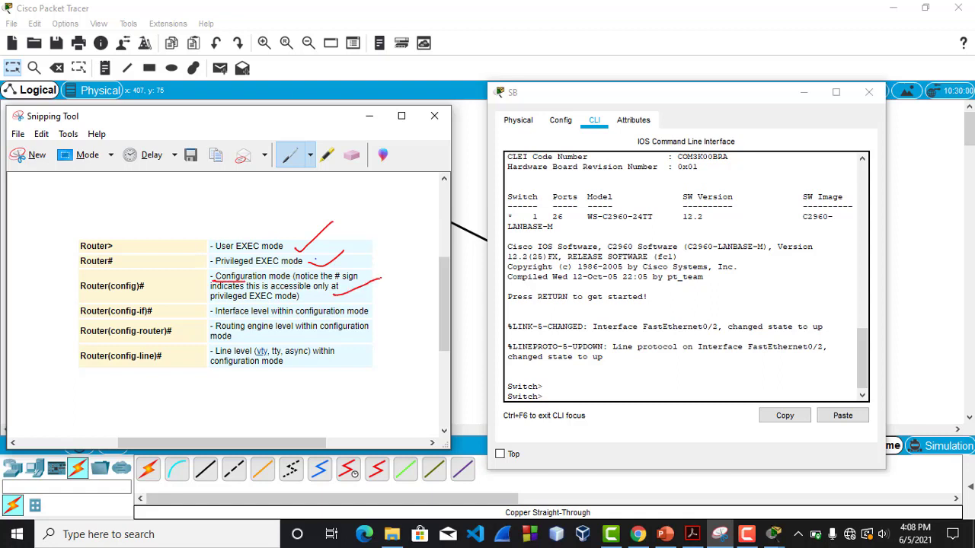
{"action": "left_click_drag", "start_coordinate": [327, 241], "coordinate": [343, 226]}
Run 'enable' on switch SB to reach the privileged Switch# prompt
{"action": "left_click", "coordinate": [559, 394]}
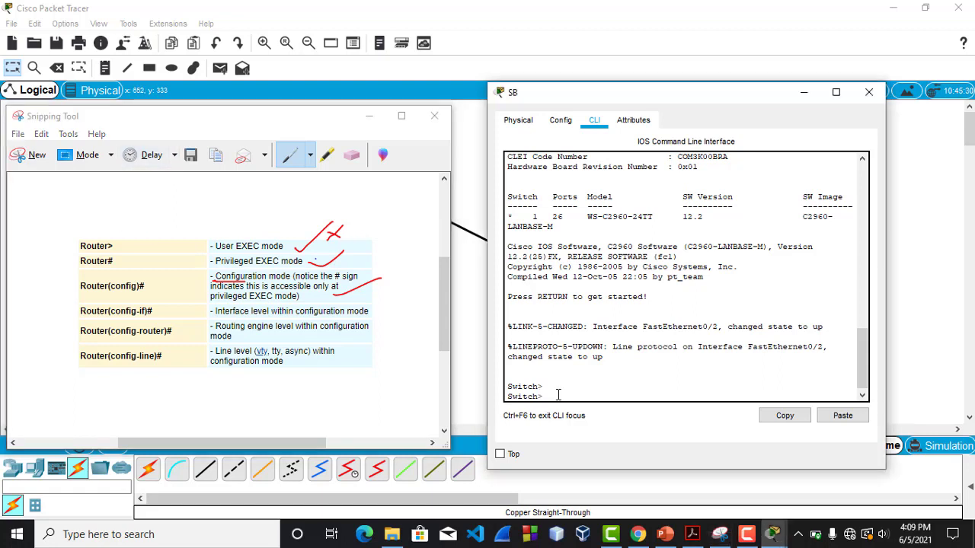
{"action": "type", "text": "enable"}
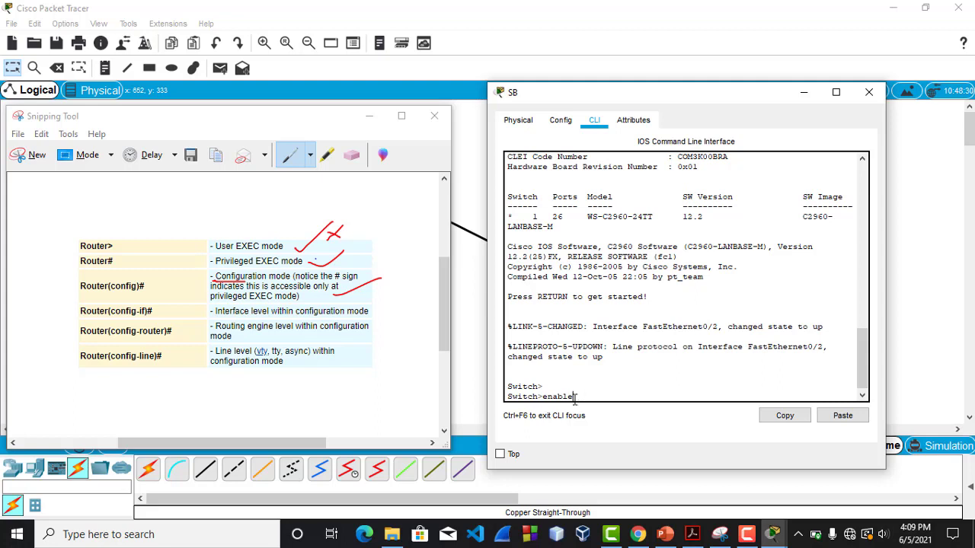
{"action": "key", "text": "Return"}
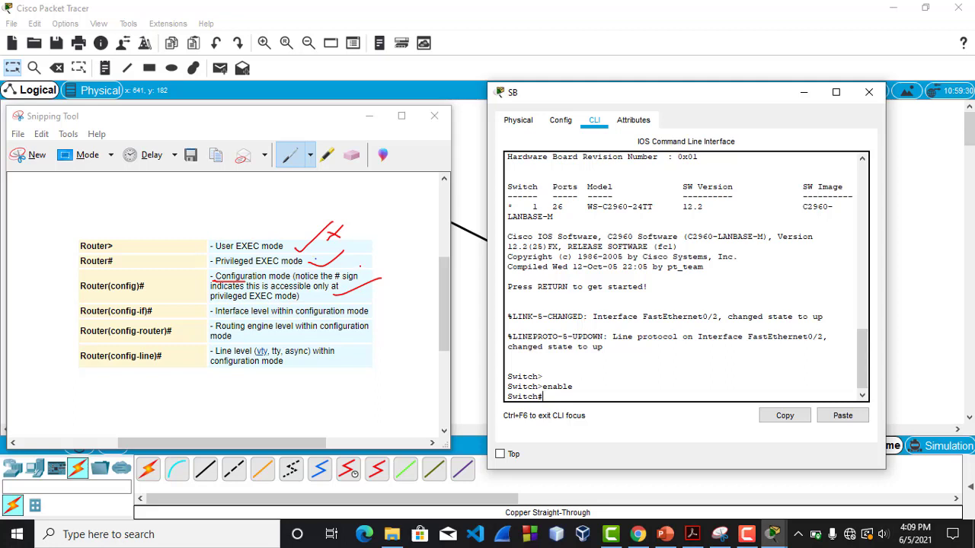
Add a pen mark beside the Privileged EXEC row, then return to SB's CLI
{"action": "key", "text": "alt+Tab"}
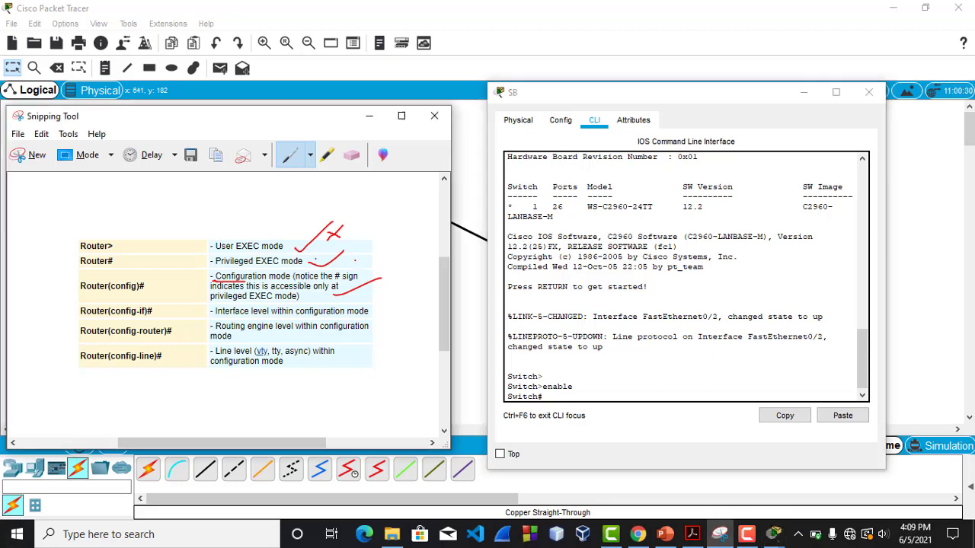
{"action": "mouse_move", "coordinate": [362, 255]}
{"action": "left_mouse_down"}
{"action": "mouse_move", "coordinate": [363, 270]}
{"action": "mouse_move", "coordinate": [376, 259]}
{"action": "left_mouse_up"}
{"action": "key", "text": "alt+Tab"}
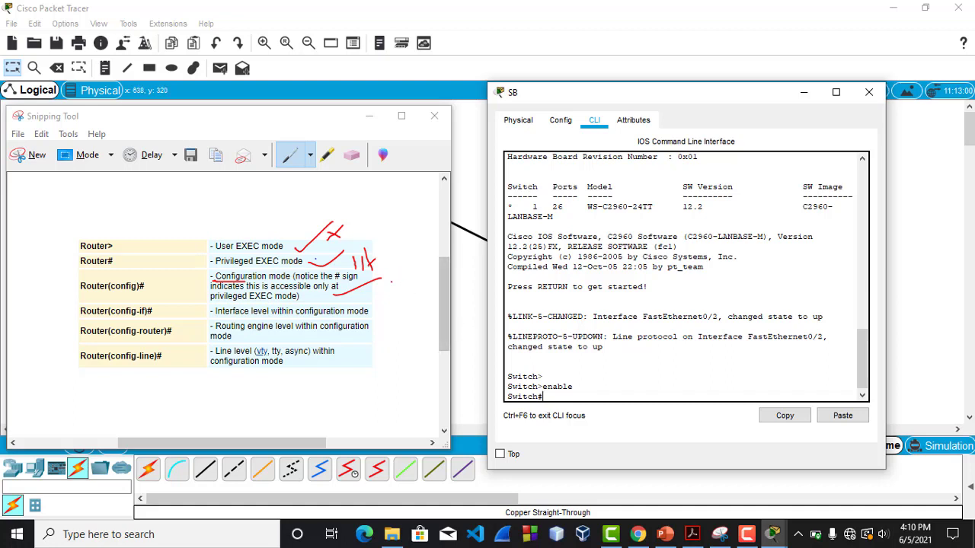
Run 'configure terminal' to reach Switch(config)#, then 'exit' back to Switch#
{"action": "type", "text": "c"}
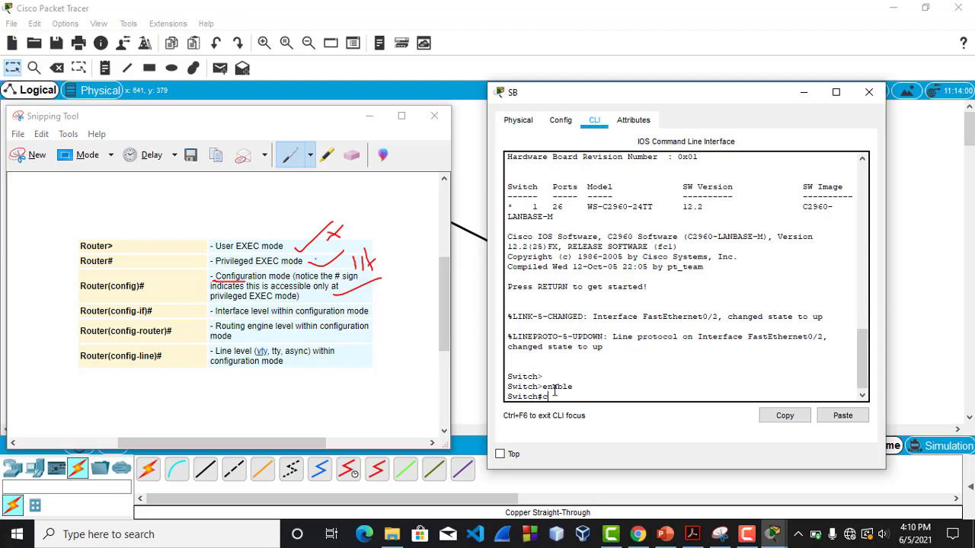
{"action": "type", "text": "onfigure terminal"}
{"action": "key", "text": "Return"}
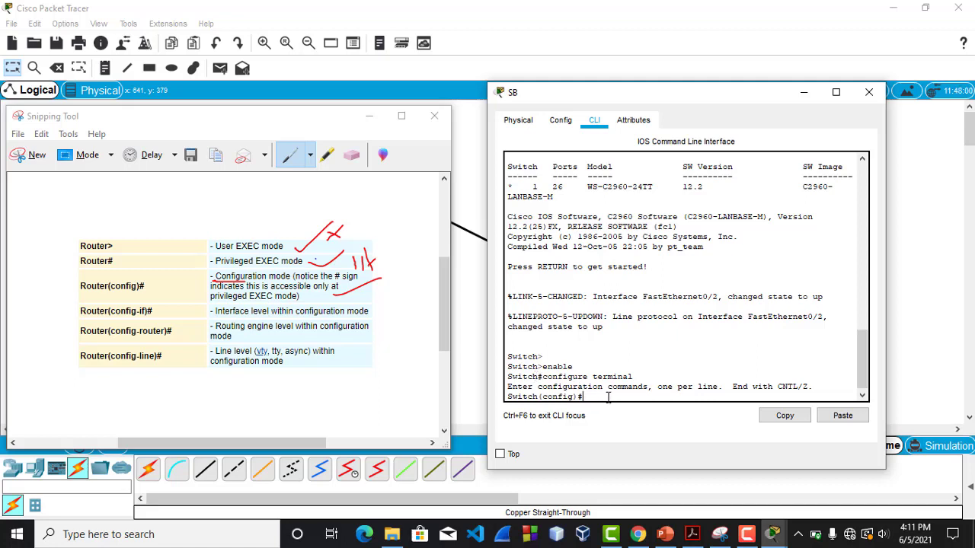
{"action": "type", "text": "exit"}
{"action": "key", "text": "Return"}
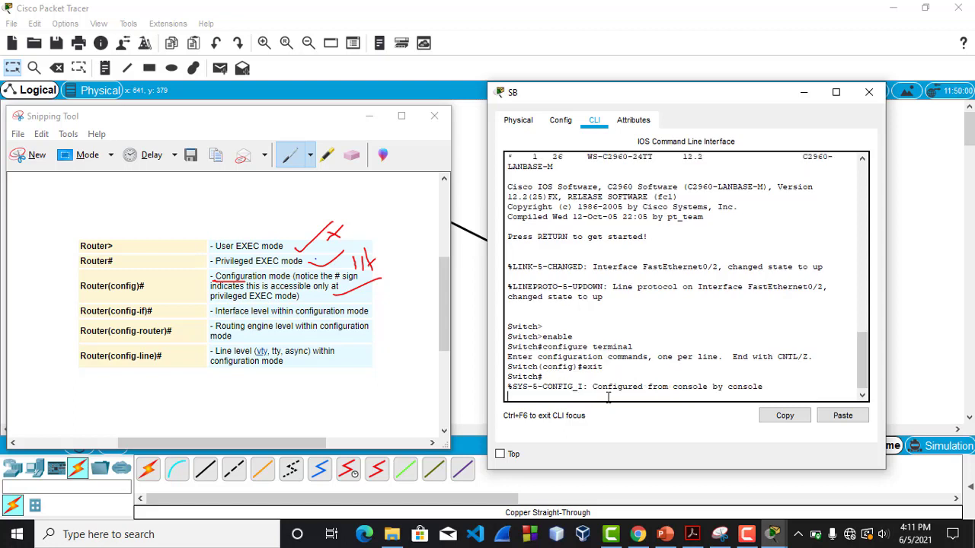
Run 'exit' from Switch# to end SB's console session, freeing con0
{"action": "key", "text": "Return"}
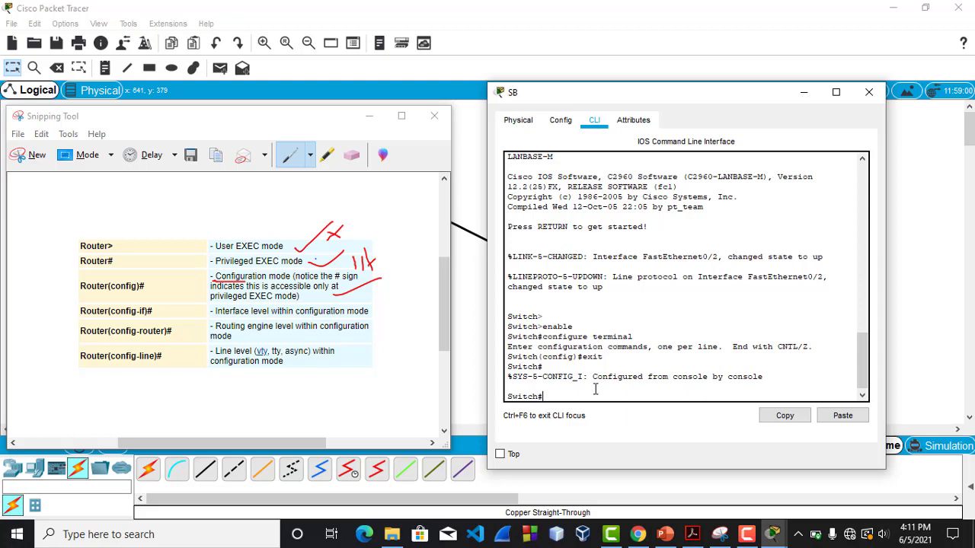
{"action": "type", "text": "enable"}
{"action": "key", "text": "BackSpace"}
{"action": "key", "text": "BackSpace"}
{"action": "key", "text": "BackSpace"}
{"action": "key", "text": "BackSpace"}
{"action": "key", "text": "BackSpace"}
{"action": "key", "text": "BackSpace"}
{"action": "type", "text": "exit"}
{"action": "key", "text": "Return"}
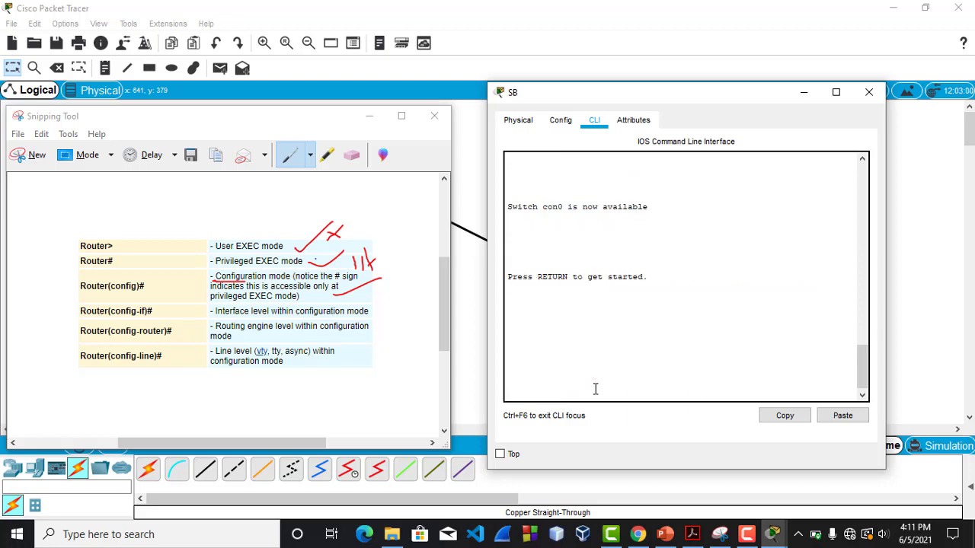
Restart SB's console, run 'en' for Switch#, then 'config t' for configuration mode
{"action": "key", "text": "Return"}
{"action": "key", "text": "Return"}
{"action": "key", "text": "Return"}
{"action": "key", "text": "Return"}
{"action": "key", "text": "Return"}
{"action": "key", "text": "Return"}
{"action": "key", "text": "Return"}
{"action": "key", "text": "Return"}
{"action": "key", "text": "Return"}
{"action": "key", "text": "Return"}
{"action": "key", "text": "Return"}
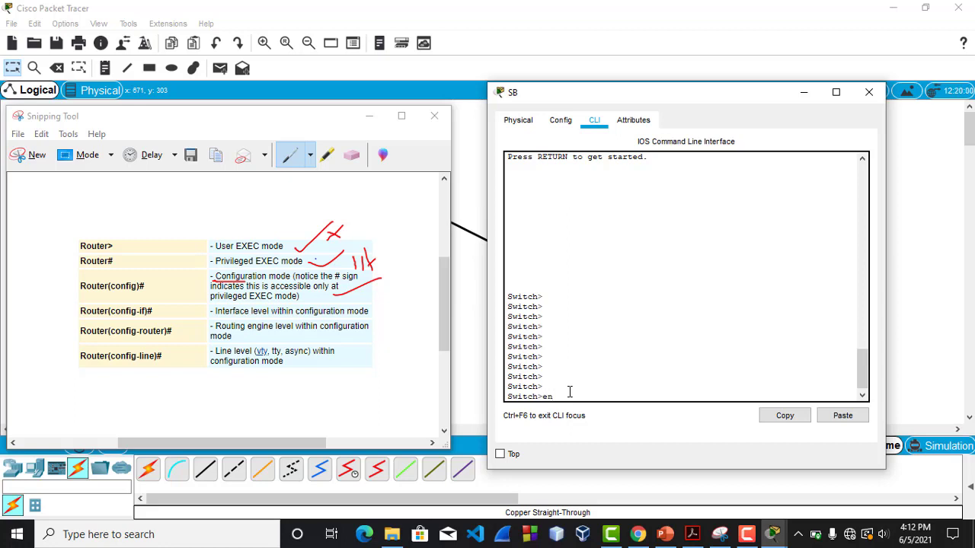
{"action": "key", "text": "Return"}
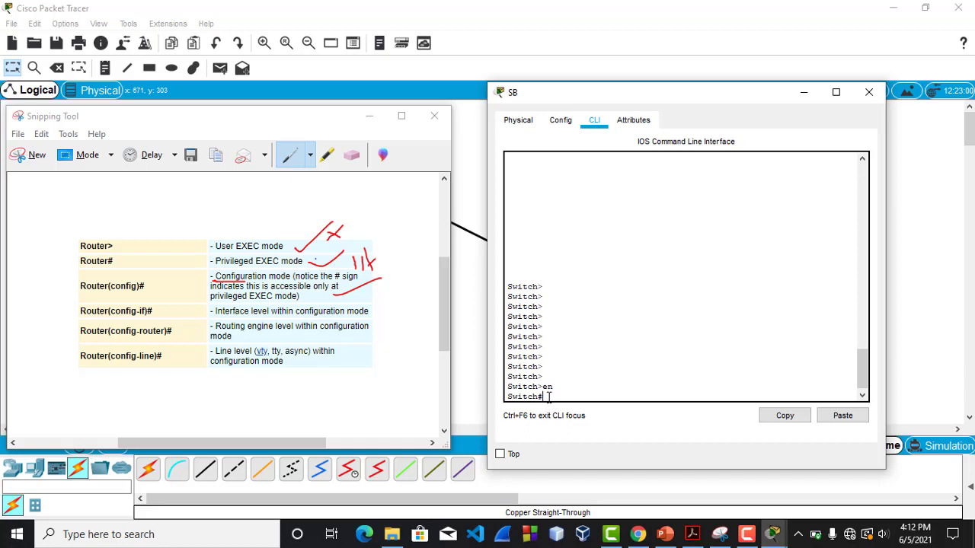
{"action": "left_click_drag", "start_coordinate": [549, 396], "coordinate": [494, 399]}
{"action": "left_click", "coordinate": [559, 395]}
{"action": "type", "text": "config t"}
{"action": "key", "text": "Return"}
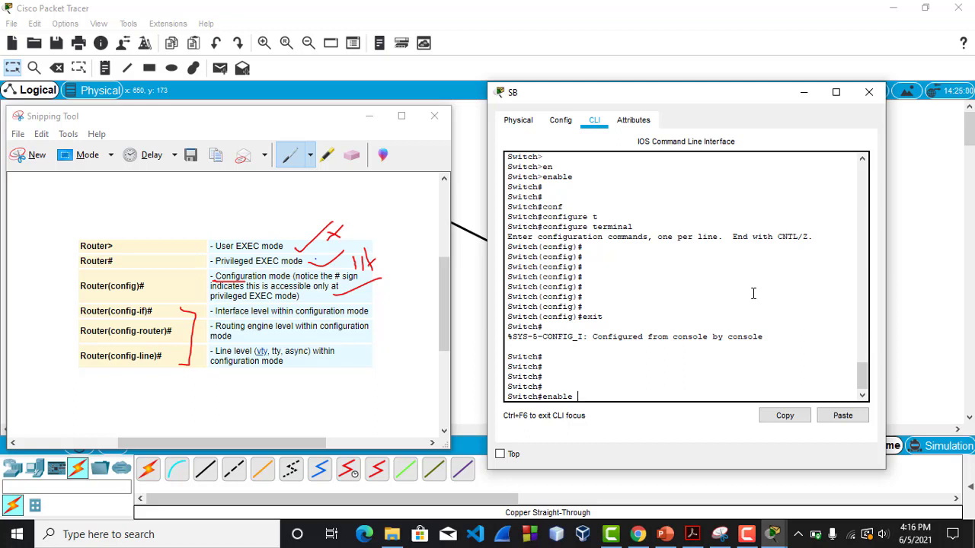
Underline the Interface, routing engine and line level rows in red on the capture
{"action": "left_click", "coordinate": [385, 313]}
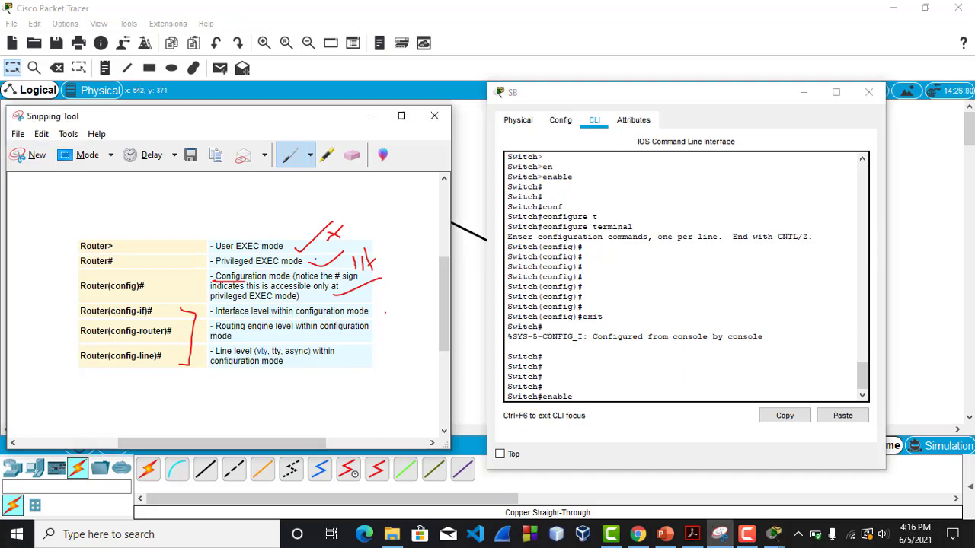
{"action": "mouse_move", "coordinate": [363, 314]}
{"action": "left_mouse_down"}
{"action": "mouse_move", "coordinate": [393, 309]}
{"action": "mouse_move", "coordinate": [372, 334]}
{"action": "mouse_move", "coordinate": [402, 333]}
{"action": "left_mouse_up"}
{"action": "left_click_drag", "start_coordinate": [341, 356], "coordinate": [419, 373]}
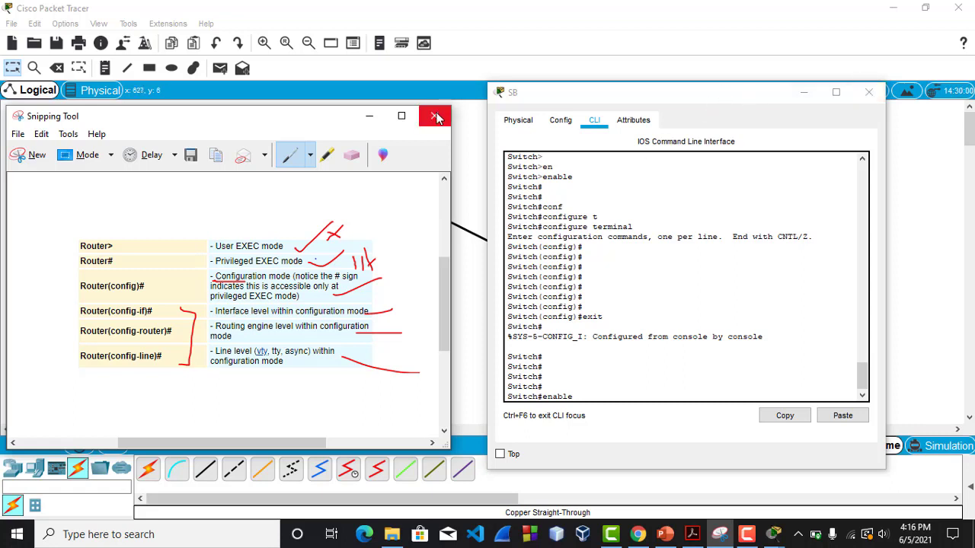
Close the notes screenshot and move SB's console down to reveal the P1–SA–RA–RB–SB–P2 topology
{"action": "left_click", "coordinate": [370, 118]}
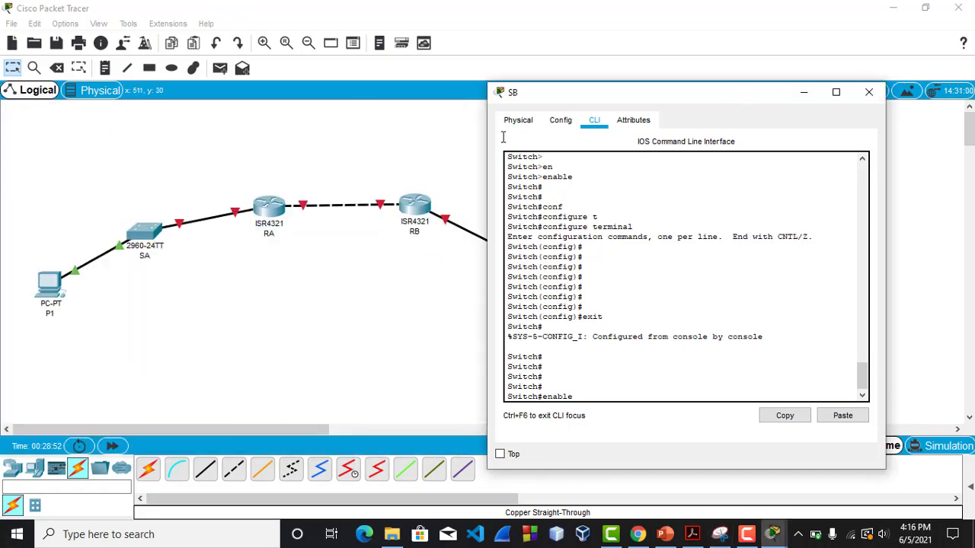
{"action": "left_click_drag", "start_coordinate": [624, 99], "coordinate": [576, 420]}
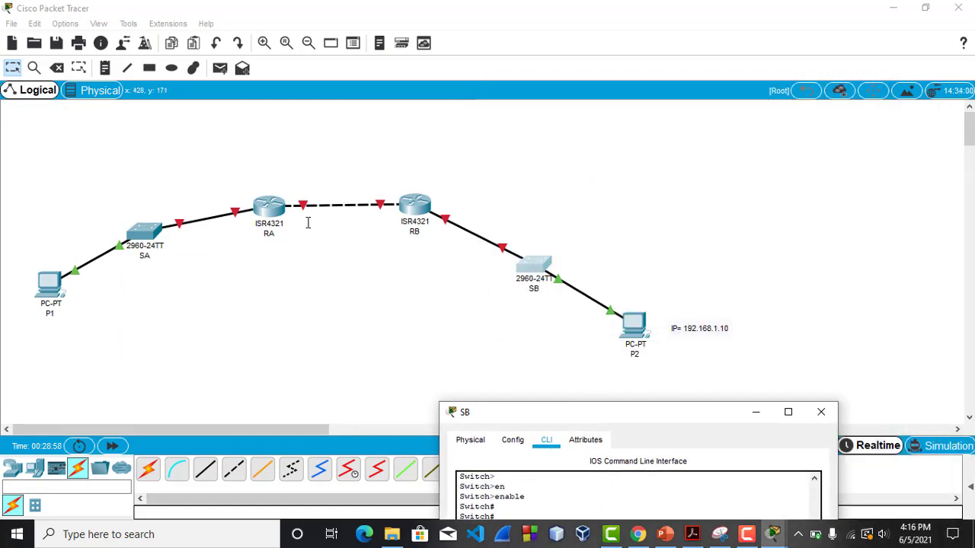
{"action": "left_click", "coordinate": [146, 257]}
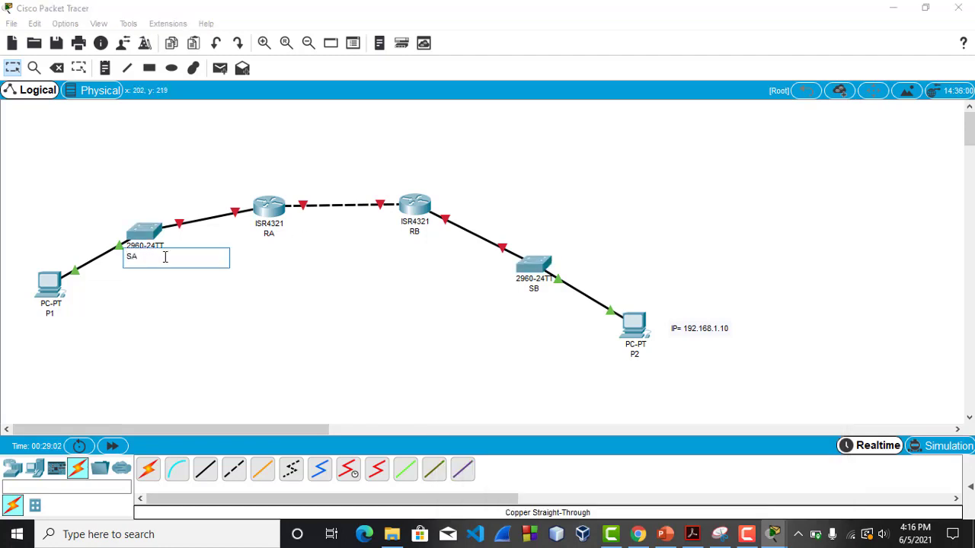
{"action": "left_click", "coordinate": [242, 285]}
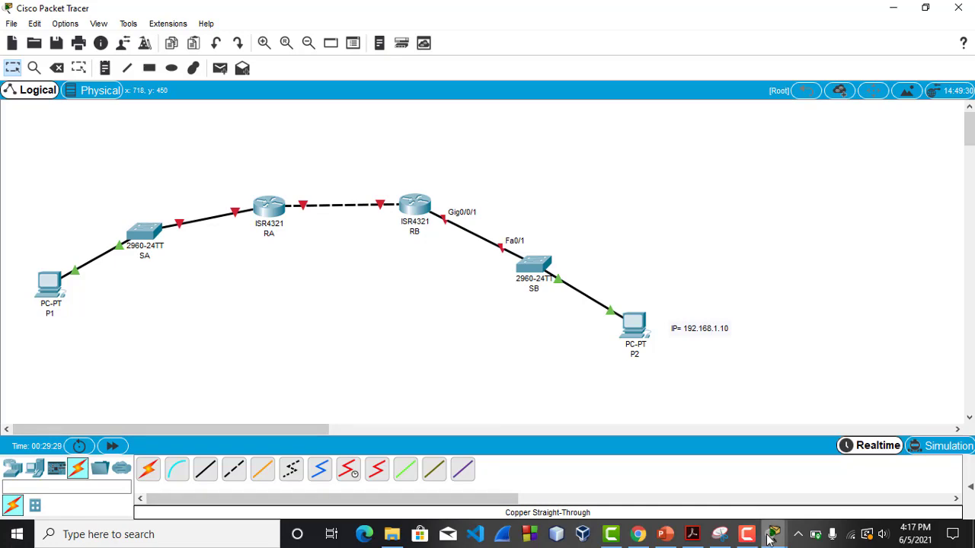
Bring switch SB's console back to the front and move it to the top of the screen to show its CLI output
{"action": "mouse_move", "coordinate": [773, 534]}
{"action": "left_click", "coordinate": [844, 477]}
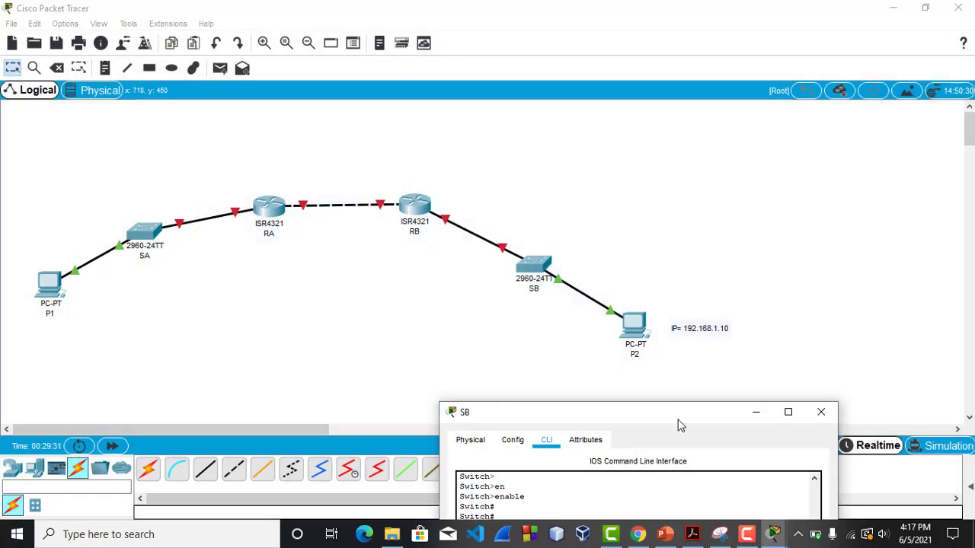
{"action": "left_click_drag", "start_coordinate": [673, 421], "coordinate": [737, 66]}
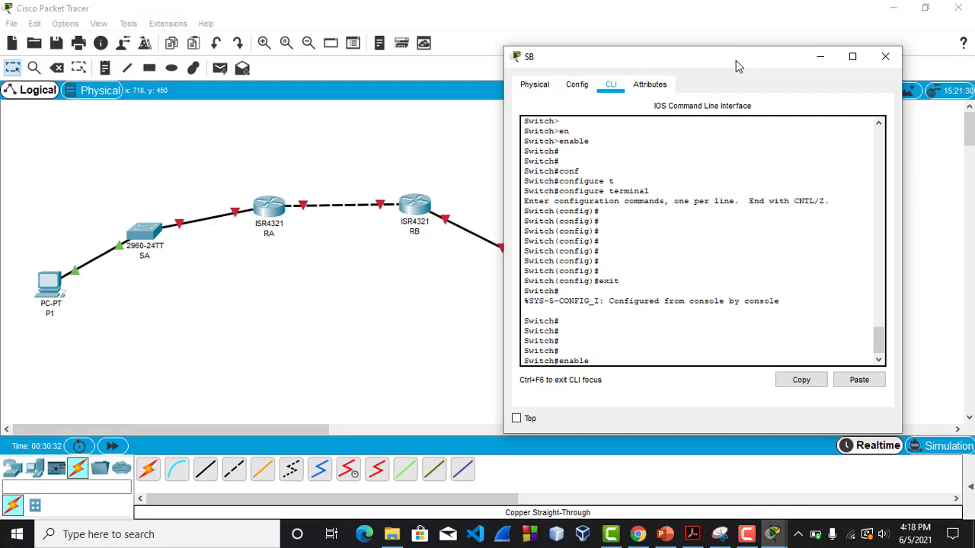
{"action": "left_click_drag", "start_coordinate": [737, 65], "coordinate": [654, 46]}
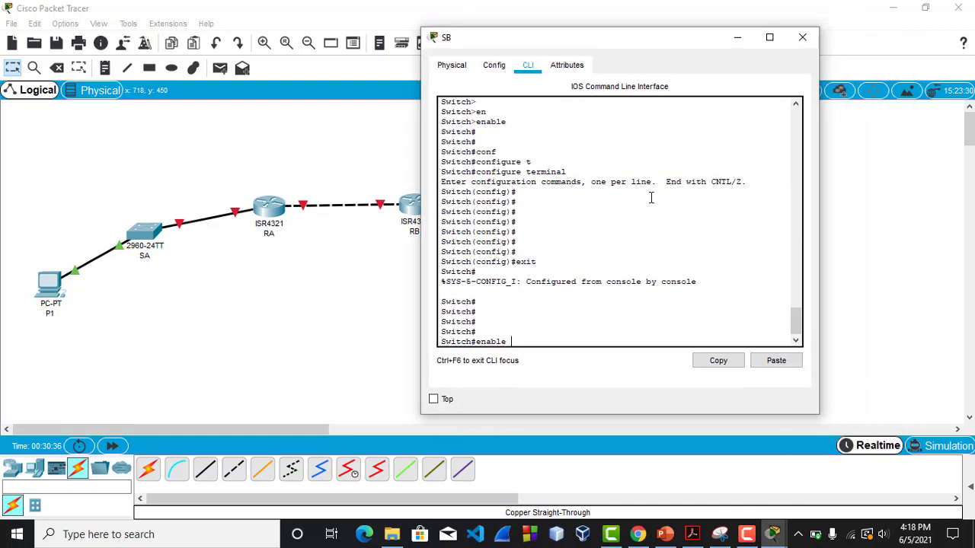